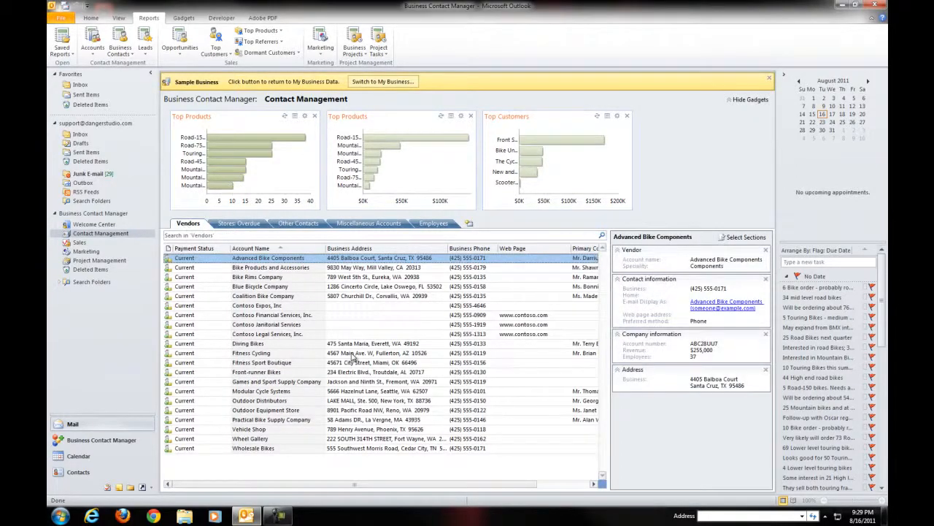
Examine the details of several vendor accounts, including Fitness Cycling, Contoso Expos, Blue Bicycle Company, Coalition Bike Company and Bike Rims Company
{"action": "left_click", "coordinate": [353, 355]}
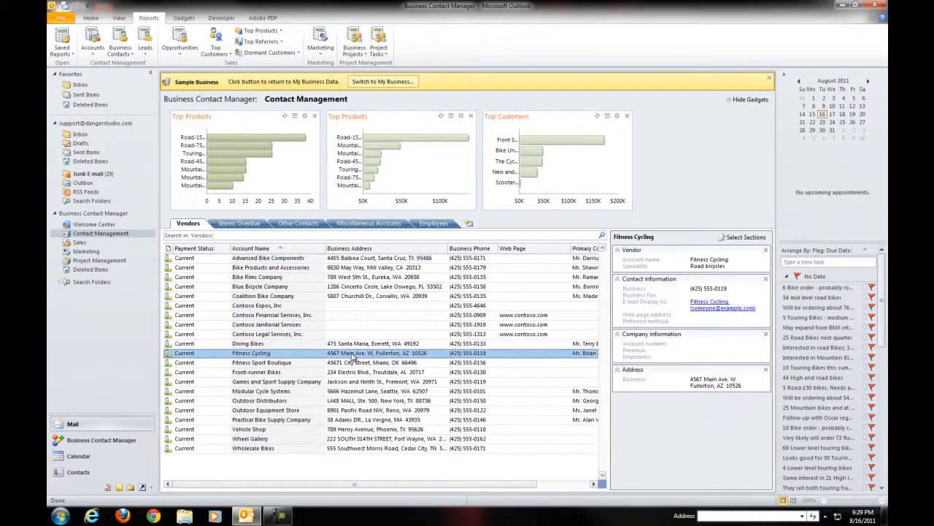
{"action": "left_click", "coordinate": [245, 306]}
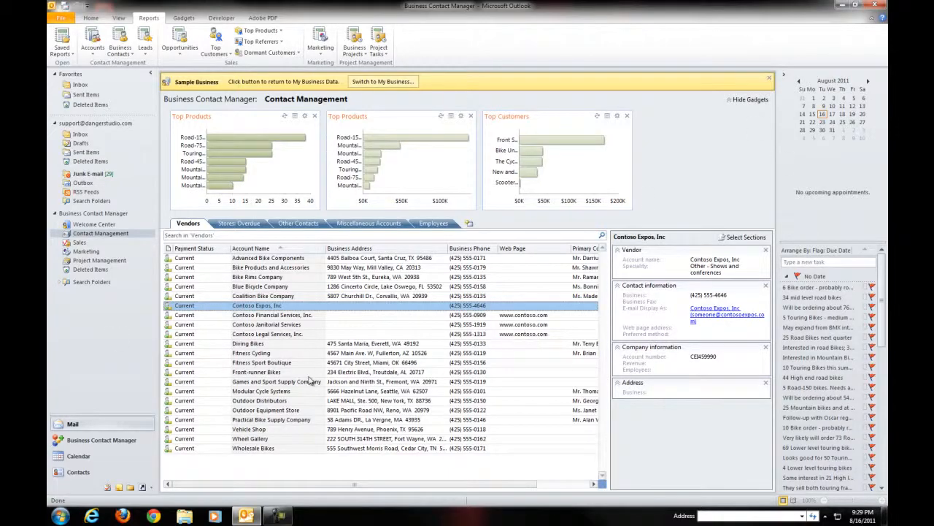
{"action": "left_click", "coordinate": [245, 373]}
{"action": "left_click", "coordinate": [241, 289]}
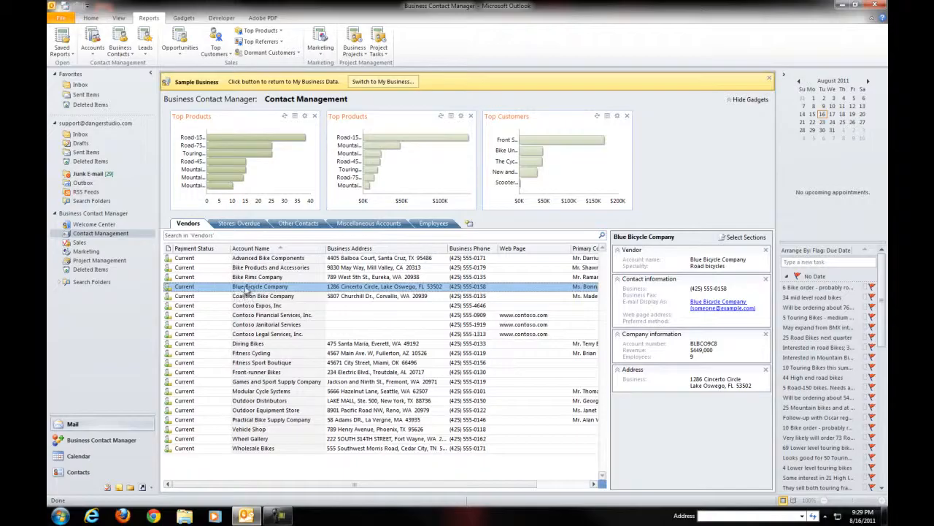
{"action": "left_click", "coordinate": [319, 372]}
{"action": "left_click", "coordinate": [297, 343]}
{"action": "left_click", "coordinate": [299, 296]}
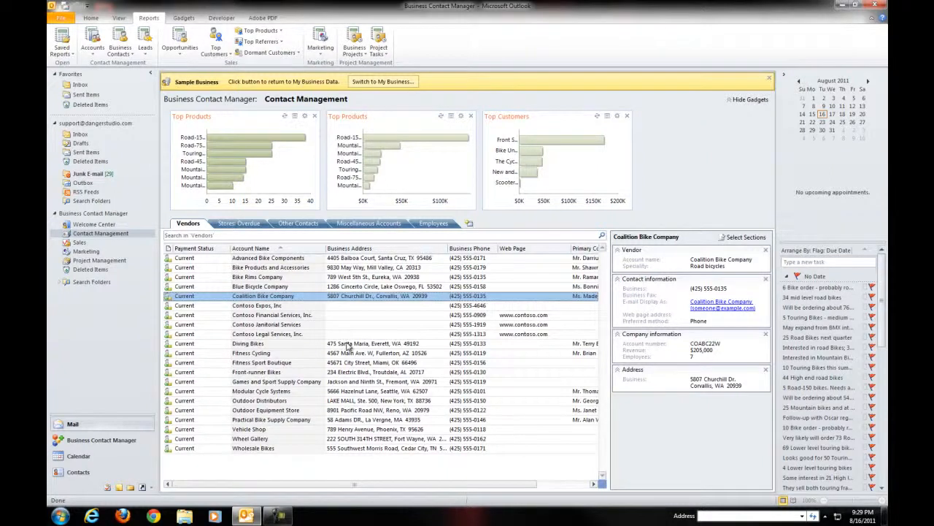
{"action": "left_click", "coordinate": [348, 346]}
{"action": "left_click", "coordinate": [319, 276]}
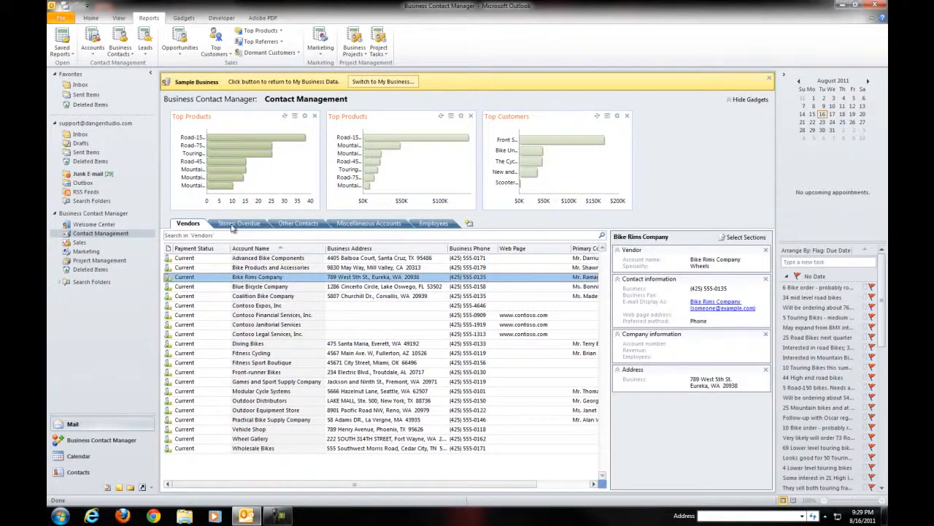
Compare the Stores: Overdue and Other Contacts lists, then view the Best Bikes account among the overdue stores
{"action": "left_click", "coordinate": [239, 223]}
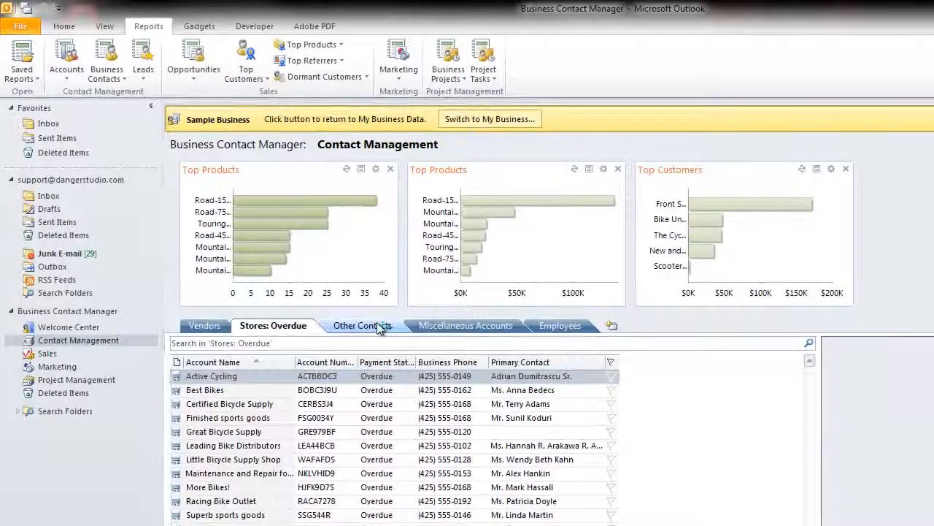
{"action": "left_click", "coordinate": [321, 247]}
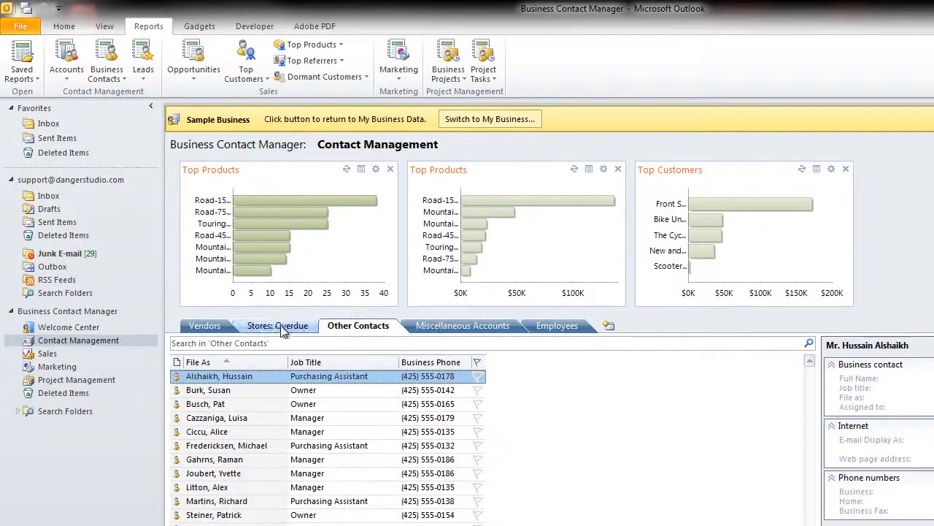
{"action": "left_click", "coordinate": [281, 326]}
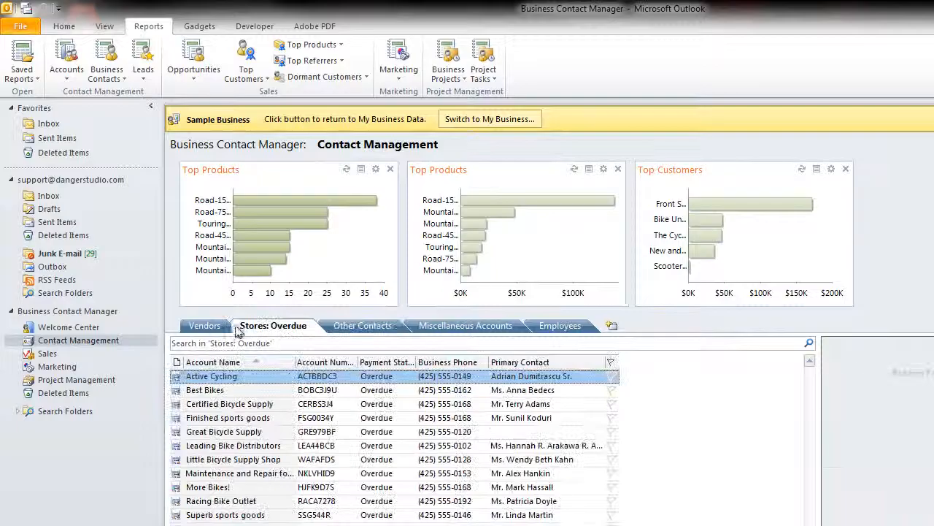
{"action": "left_click", "coordinate": [407, 473]}
{"action": "left_click", "coordinate": [296, 390]}
{"action": "left_click", "coordinate": [58, 341]}
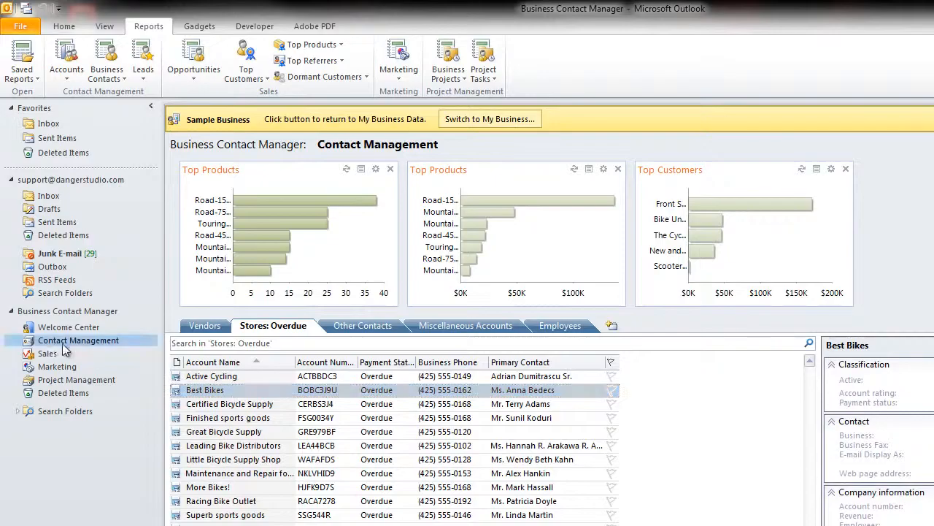
{"action": "left_click", "coordinate": [66, 27]}
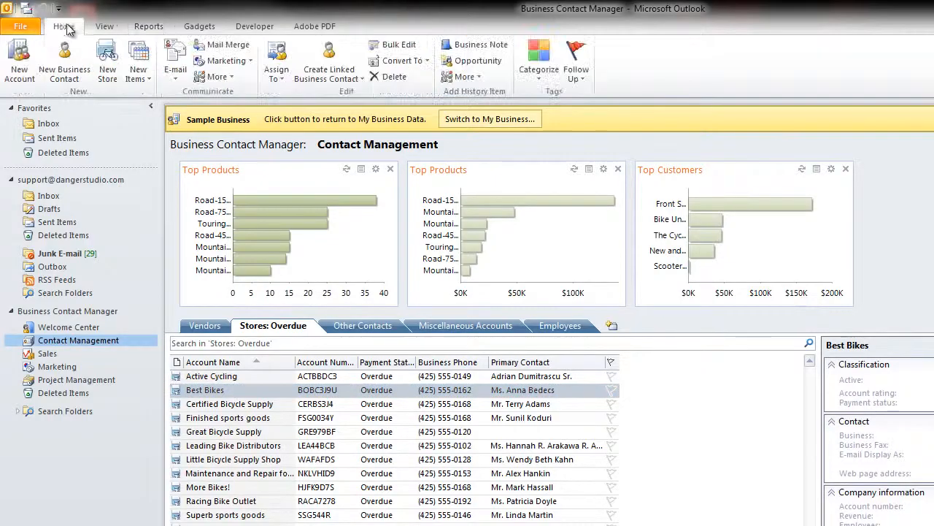
{"action": "left_click", "coordinate": [20, 27]}
{"action": "left_click", "coordinate": [105, 26]}
{"action": "scroll", "coordinate": [152, 27], "scroll_direction": "down", "scroll_amount": 3}
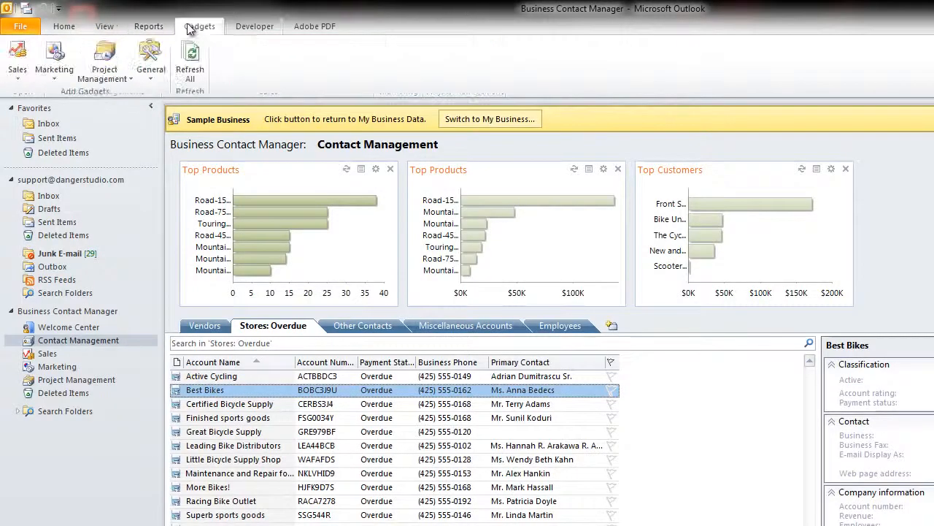
Open the Quick Business Contacts List report for the business contacts
{"action": "left_click", "coordinate": [149, 26]}
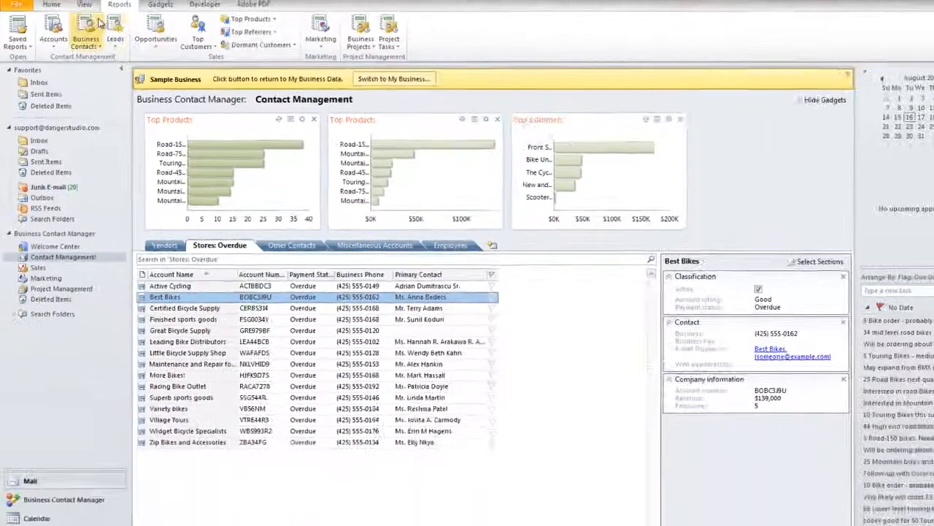
{"action": "left_click", "coordinate": [106, 71]}
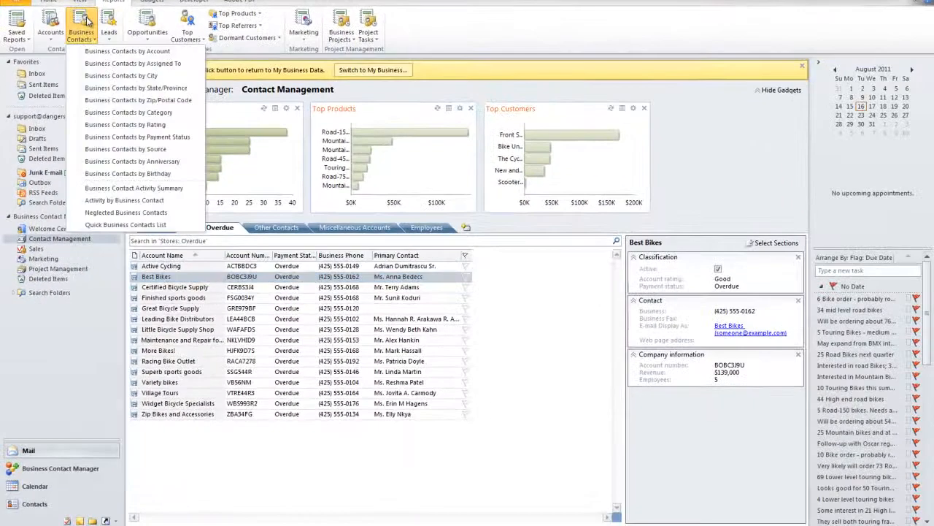
{"action": "left_click", "coordinate": [114, 225]}
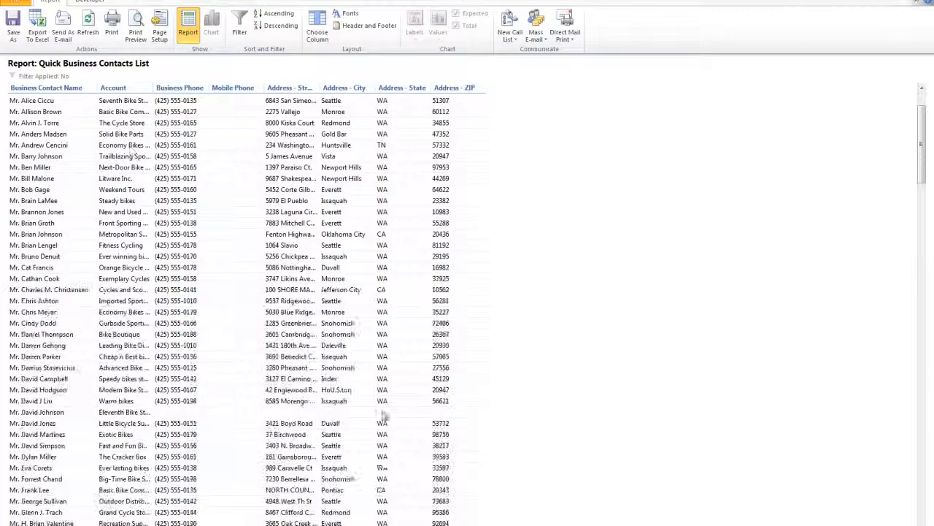
Look through the contact rows of the Quick Business Contacts List report, checking their address states
{"action": "scroll", "coordinate": [379, 211], "scroll_direction": "down", "scroll_amount": 15}
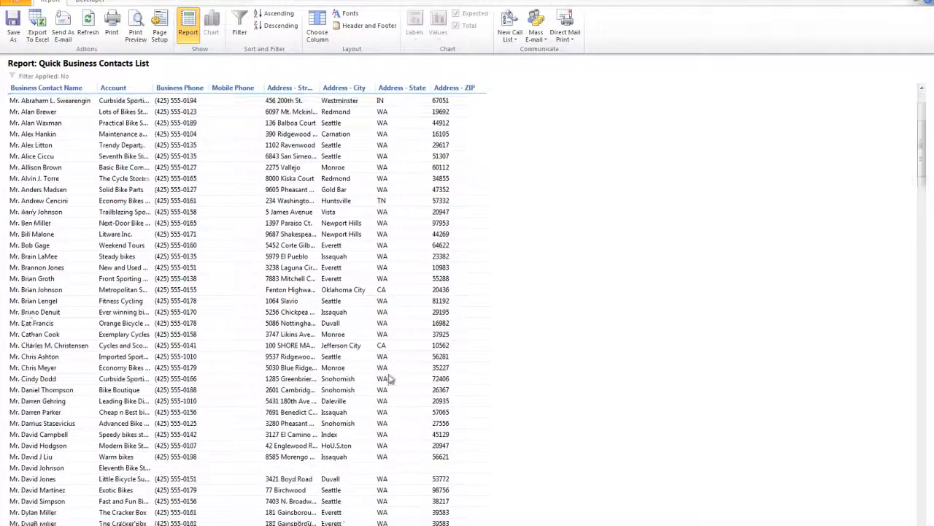
{"action": "scroll", "coordinate": [383, 376], "scroll_direction": "down", "scroll_amount": 8}
{"action": "scroll", "coordinate": [369, 389], "scroll_direction": "down", "scroll_amount": 12}
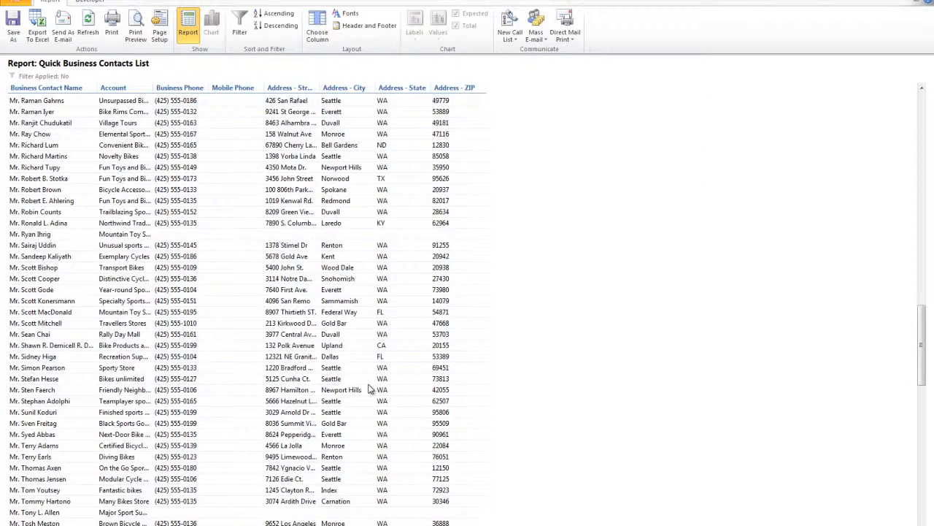
{"action": "left_click_drag", "start_coordinate": [920, 308], "coordinate": [586, 69]}
{"action": "left_click", "coordinate": [389, 334]}
{"action": "scroll", "coordinate": [389, 334], "scroll_direction": "down", "scroll_amount": 1}
{"action": "left_click", "coordinate": [380, 325]}
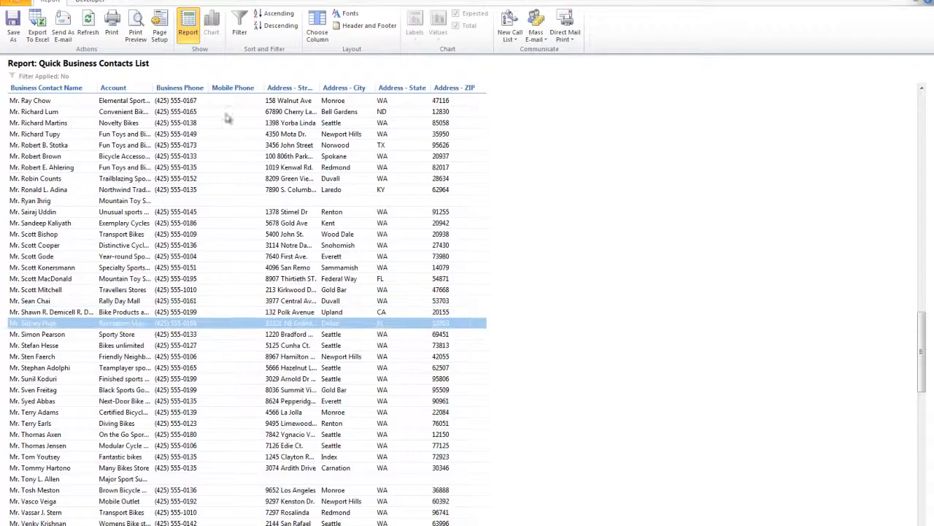
Start an advanced filter for the report using Business State/Province as the field name
{"action": "left_click", "coordinate": [240, 33]}
{"action": "left_click", "coordinate": [332, 152]}
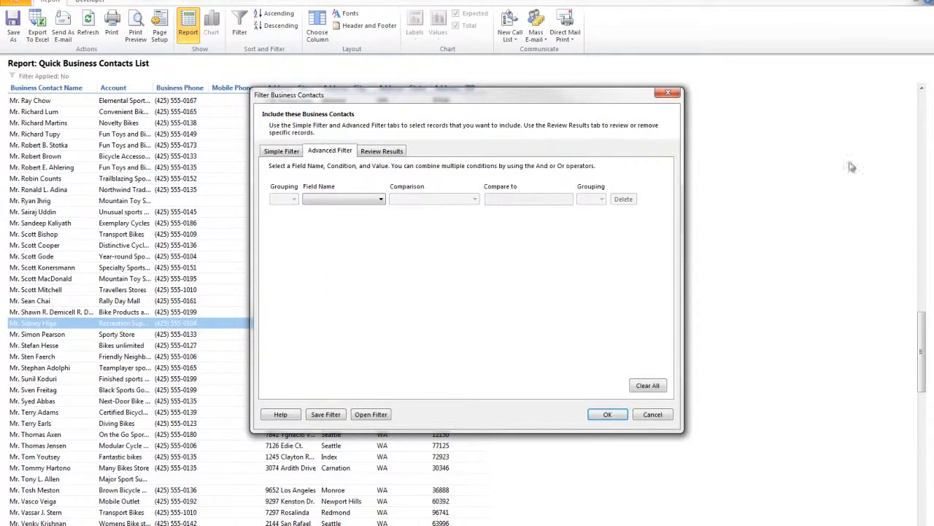
{"action": "left_click", "coordinate": [376, 198]}
{"action": "scroll", "coordinate": [352, 399], "scroll_direction": "down", "scroll_amount": 2}
{"action": "scroll", "coordinate": [353, 399], "scroll_direction": "down", "scroll_amount": 7}
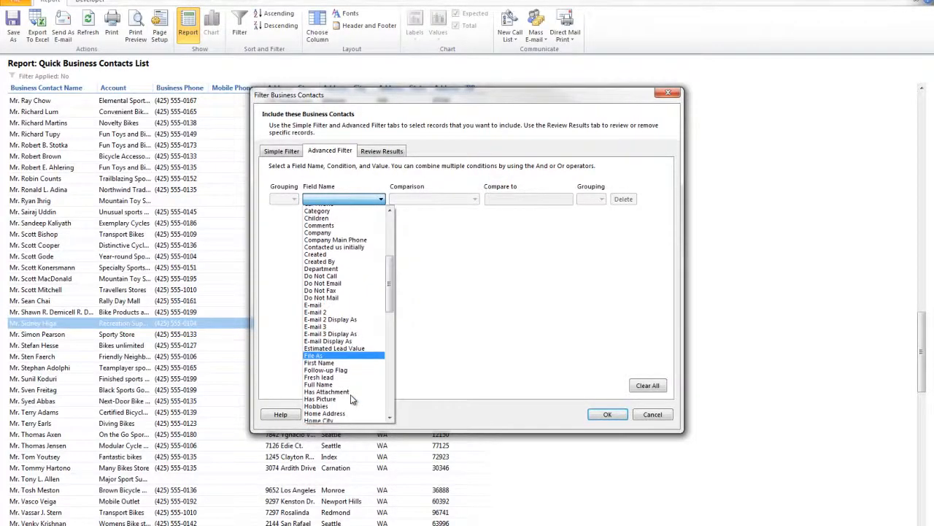
{"action": "scroll", "coordinate": [351, 399], "scroll_direction": "up", "scroll_amount": 3}
{"action": "scroll", "coordinate": [351, 398], "scroll_direction": "down", "scroll_amount": 11}
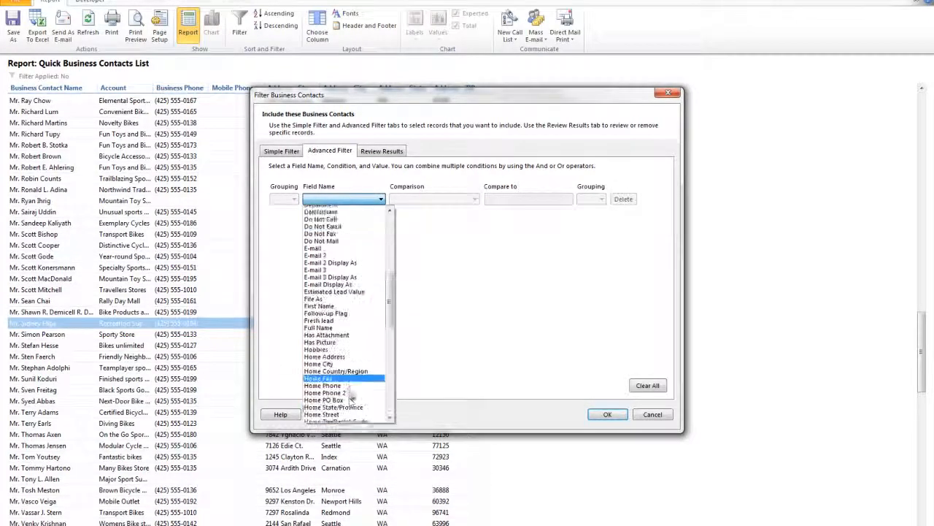
{"action": "scroll", "coordinate": [351, 397], "scroll_direction": "down", "scroll_amount": 8}
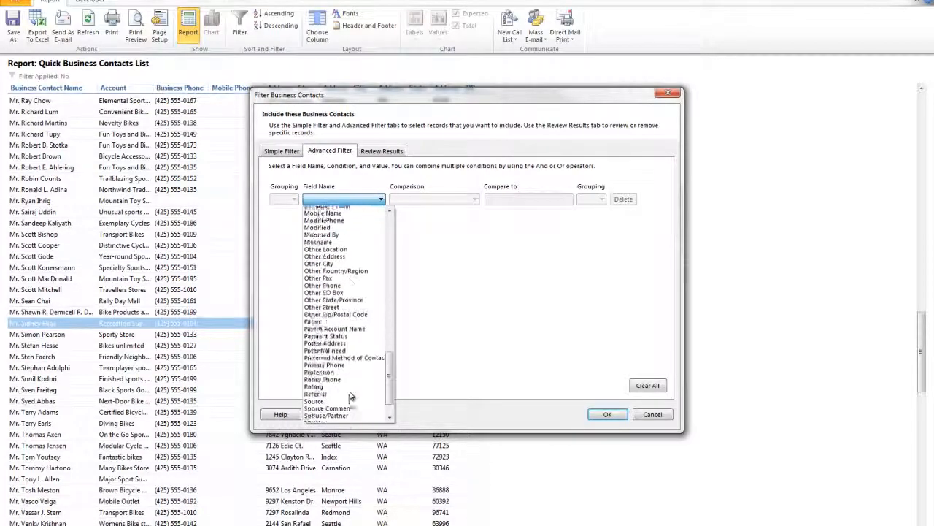
{"action": "scroll", "coordinate": [344, 391], "scroll_direction": "down", "scroll_amount": 1}
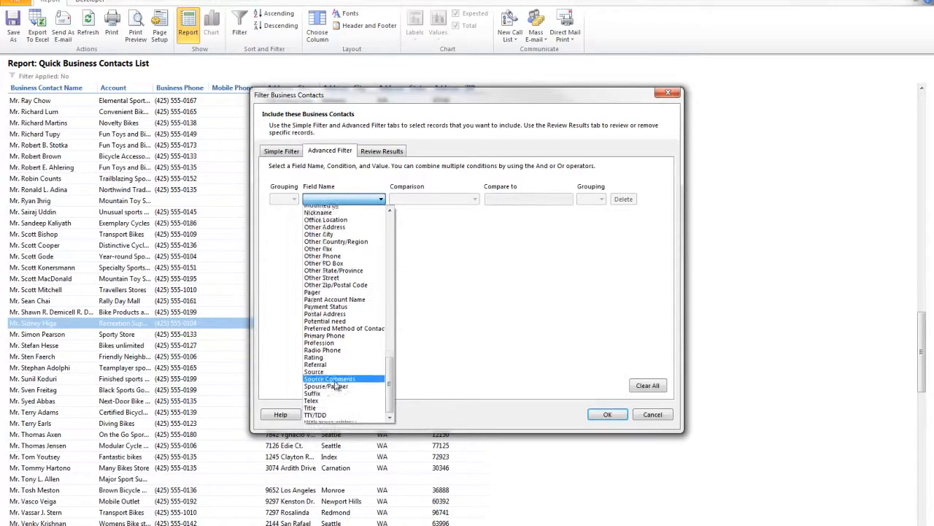
{"action": "left_click_drag", "start_coordinate": [390, 394], "coordinate": [390, 210]}
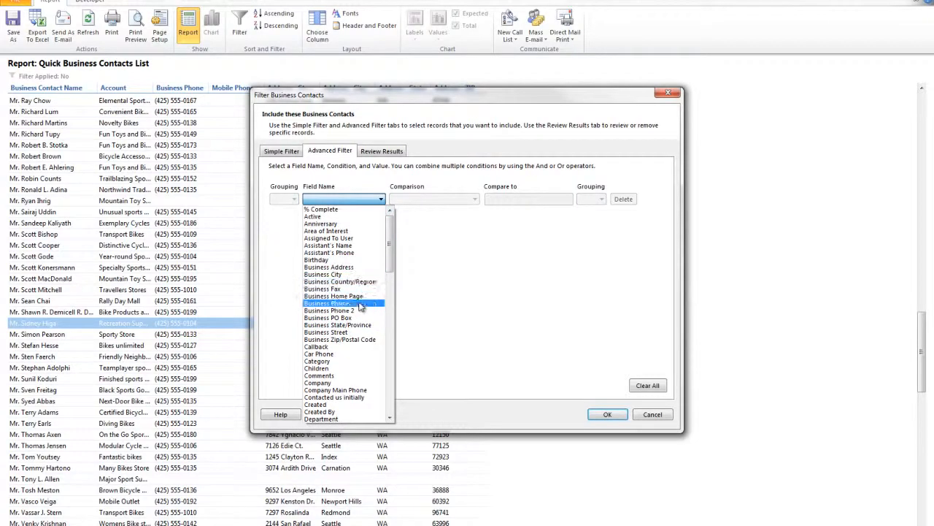
{"action": "left_click", "coordinate": [349, 325]}
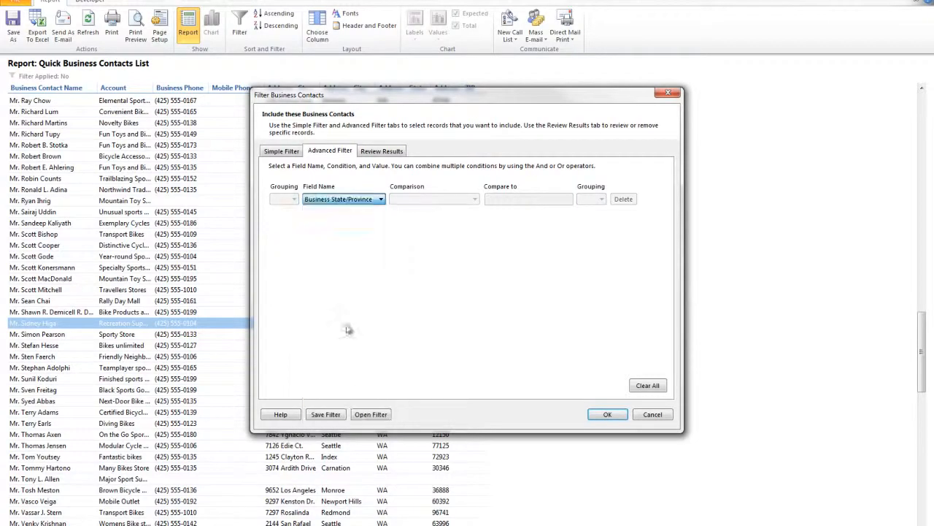
Set the state condition to Equals FL, keep the And operator, and apply the filter to the report
{"action": "left_click", "coordinate": [434, 199]}
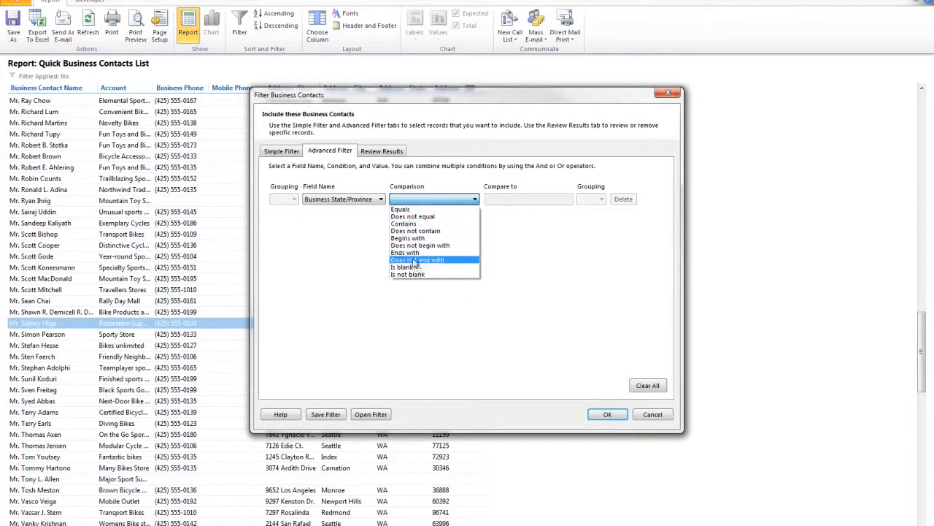
{"action": "left_click", "coordinate": [409, 210]}
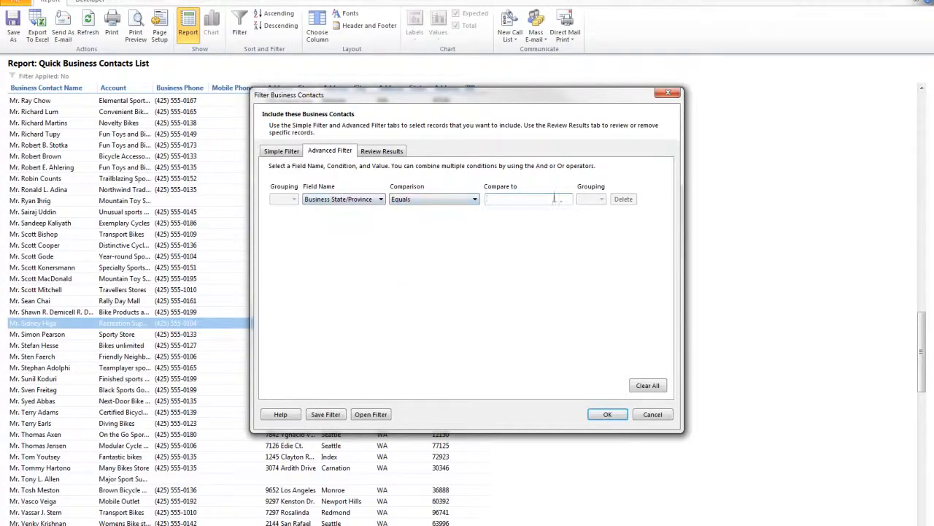
{"action": "type", "text": "Fl"}
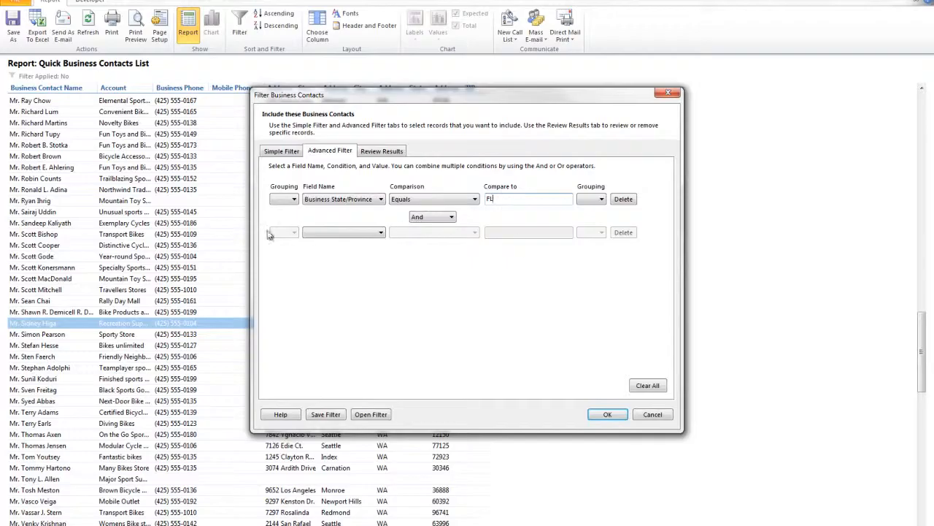
{"action": "left_click", "coordinate": [419, 216]}
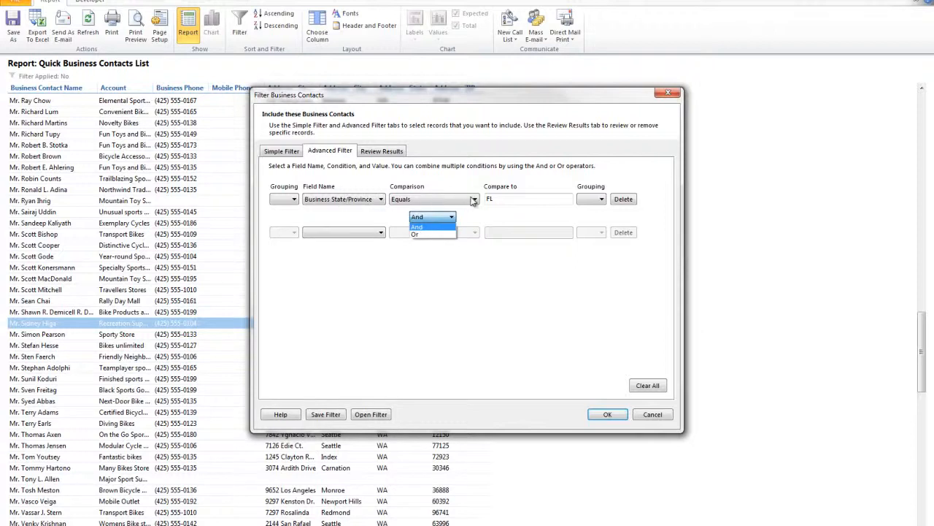
{"action": "left_click", "coordinate": [501, 319]}
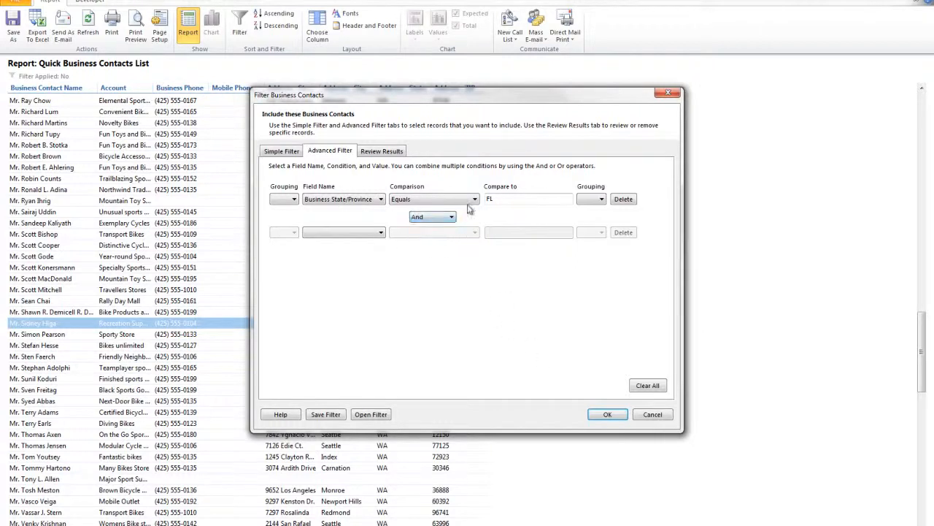
{"action": "left_click", "coordinate": [607, 414]}
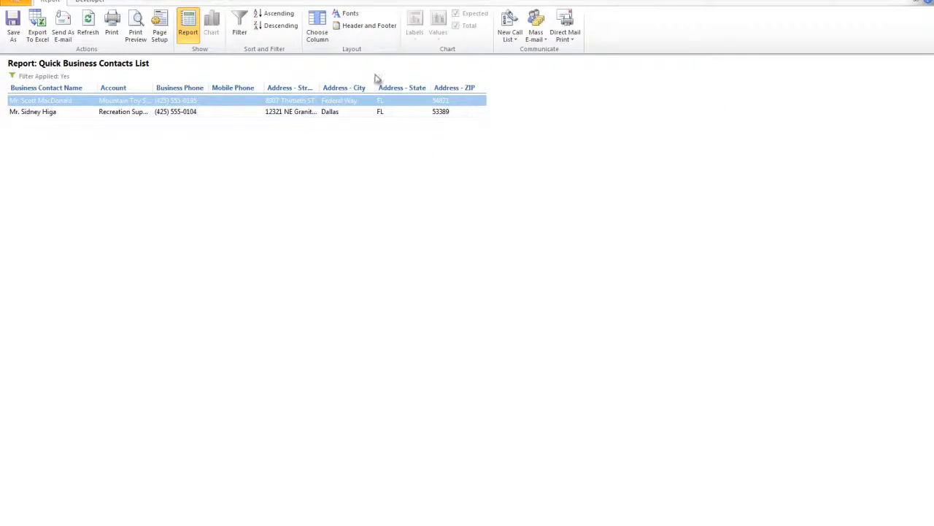
Change the advanced filter to Business Zip/Postal Code Begins with 5 and apply it to the report
{"action": "left_click", "coordinate": [239, 28]}
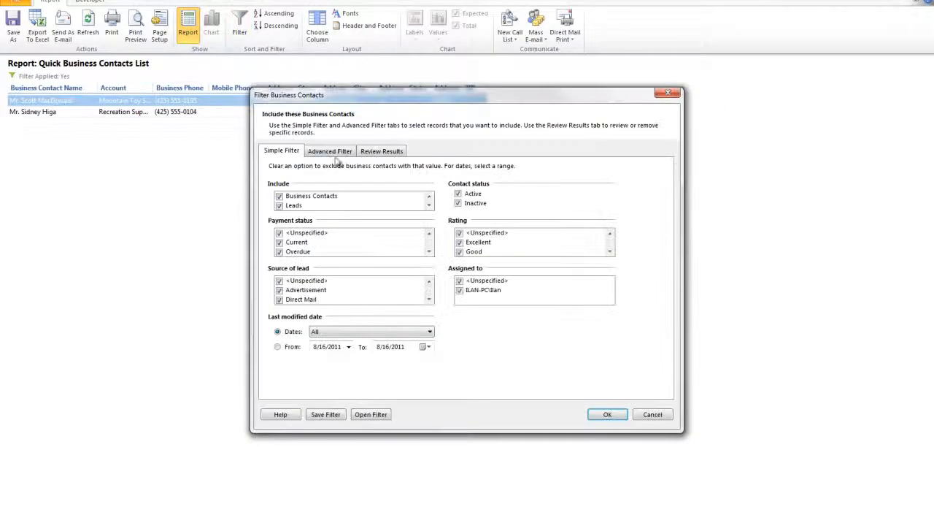
{"action": "left_click", "coordinate": [332, 151]}
{"action": "left_click", "coordinate": [309, 203]}
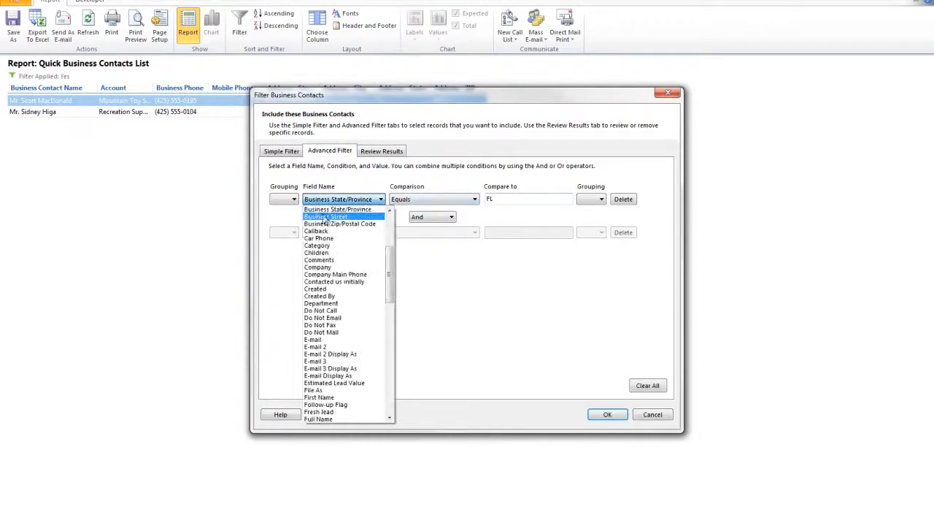
{"action": "left_click", "coordinate": [339, 224]}
{"action": "left_click", "coordinate": [427, 199]}
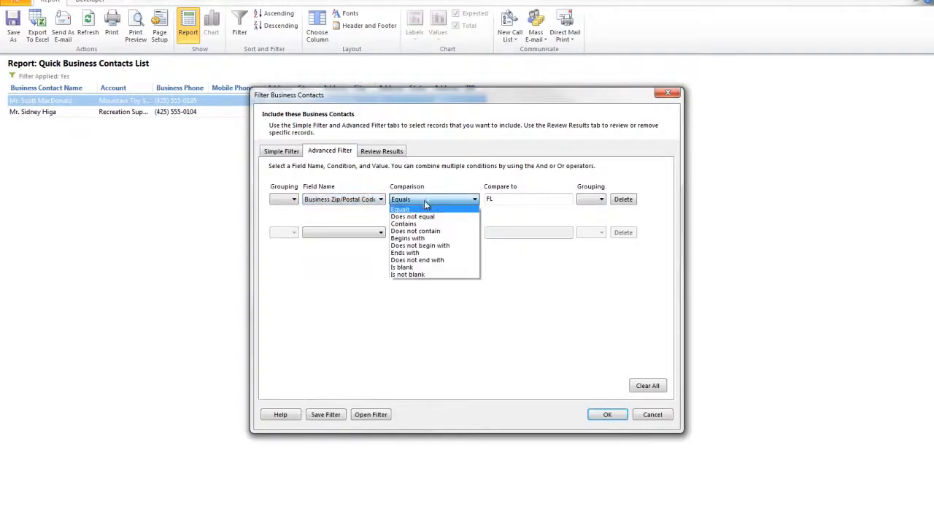
{"action": "left_click", "coordinate": [427, 238]}
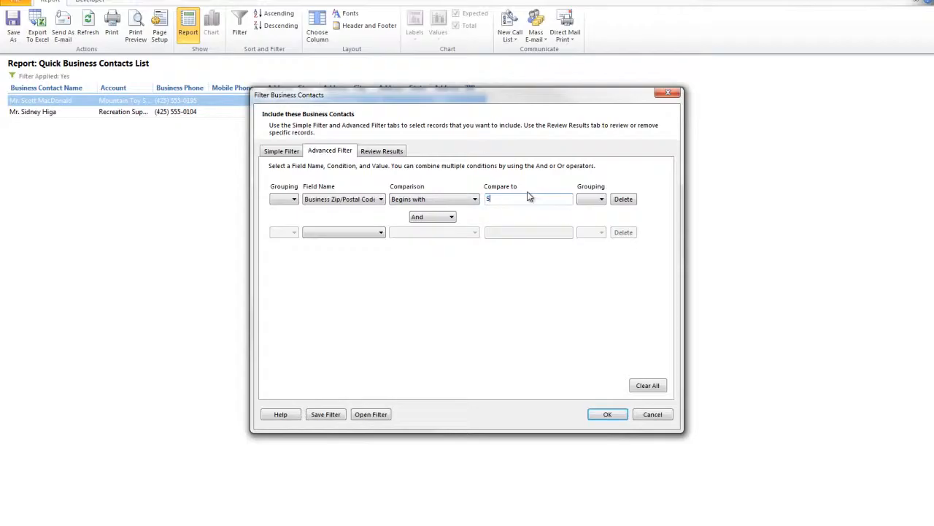
{"action": "left_click", "coordinate": [607, 414]}
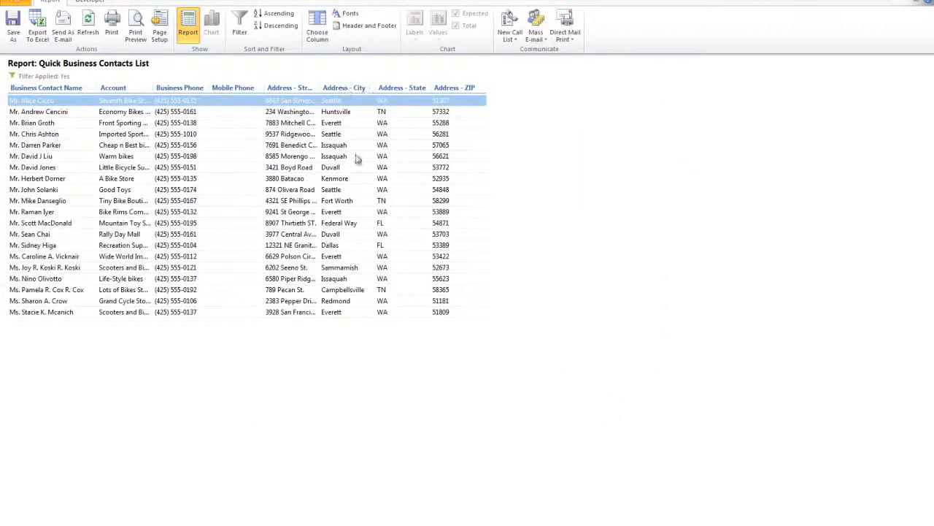
Sort the report by its different columns in turn, including Account, Business Phone and the address columns, finishing with Address - ZIP
{"action": "left_click", "coordinate": [453, 89]}
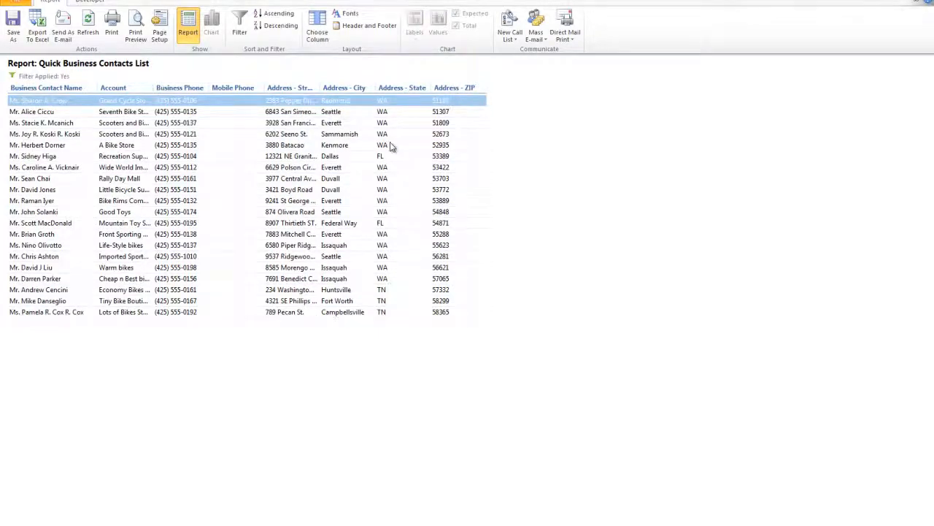
{"action": "left_click", "coordinate": [123, 90]}
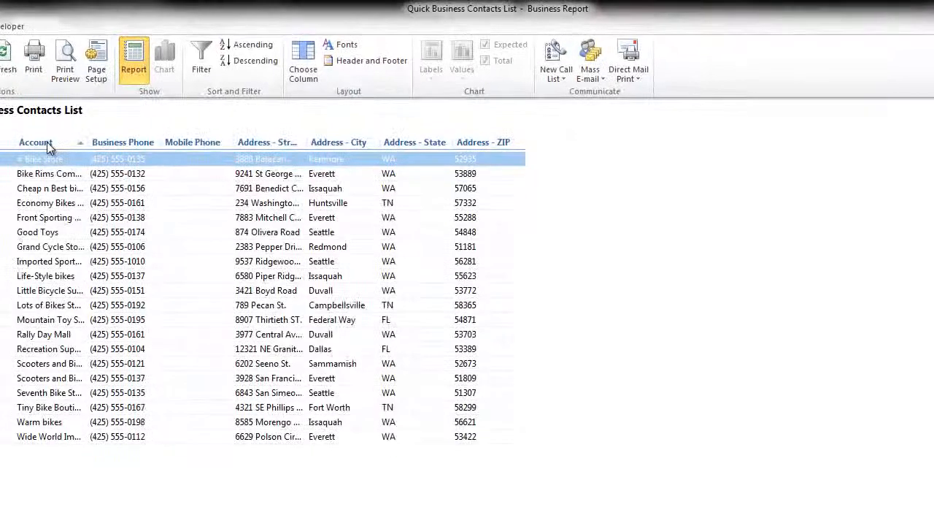
{"action": "left_click", "coordinate": [122, 144]}
{"action": "left_click", "coordinate": [192, 144]}
{"action": "left_click", "coordinate": [252, 143]}
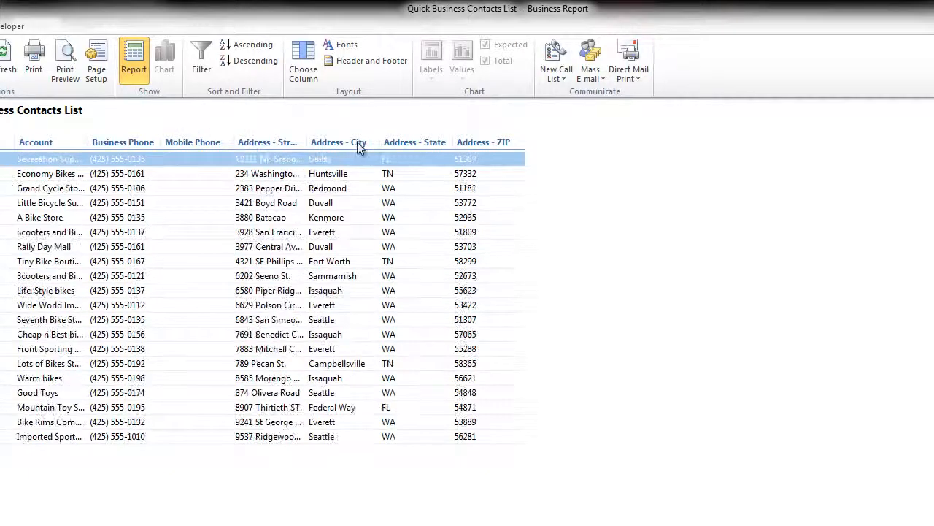
{"action": "left_click", "coordinate": [349, 142]}
{"action": "left_click", "coordinate": [487, 141]}
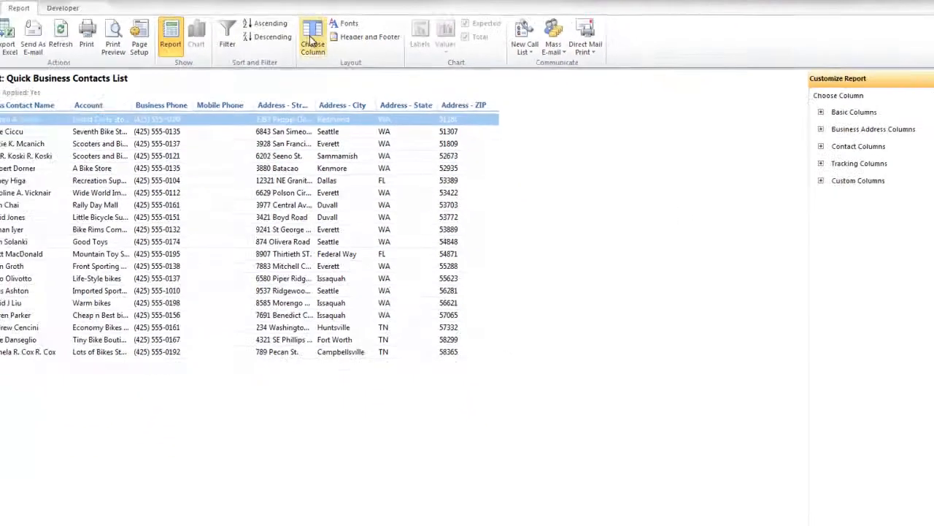
Add the custom columns Referral, Potential need, Fresh lead, Estimated Lead Value and Contacted us initially to the report
{"action": "left_click", "coordinate": [821, 180]}
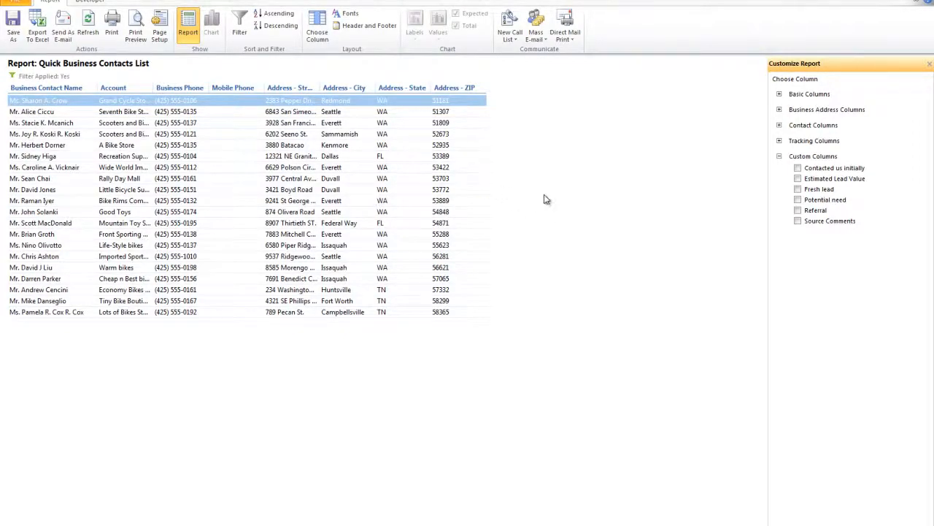
{"action": "left_click", "coordinate": [798, 210]}
{"action": "left_click", "coordinate": [797, 199]}
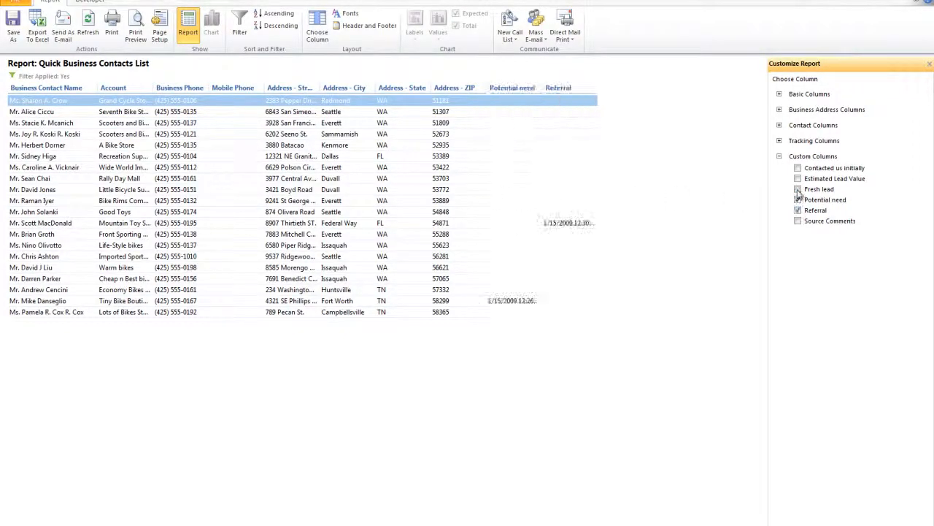
{"action": "left_click", "coordinate": [798, 189]}
{"action": "left_click", "coordinate": [798, 178]}
{"action": "left_click", "coordinate": [798, 168]}
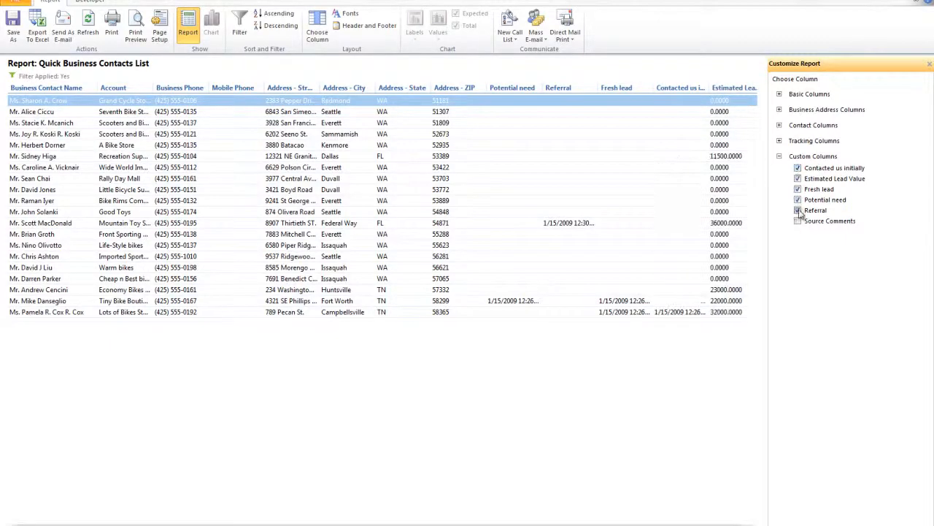
Remove the Referral, Potential need, Fresh lead, Estimated Lead Value and Contacted us initially columns from the report
{"action": "left_click", "coordinate": [798, 210]}
{"action": "left_click", "coordinate": [798, 199]}
{"action": "left_click", "coordinate": [798, 189]}
{"action": "left_click", "coordinate": [798, 178]}
{"action": "left_click", "coordinate": [797, 168]}
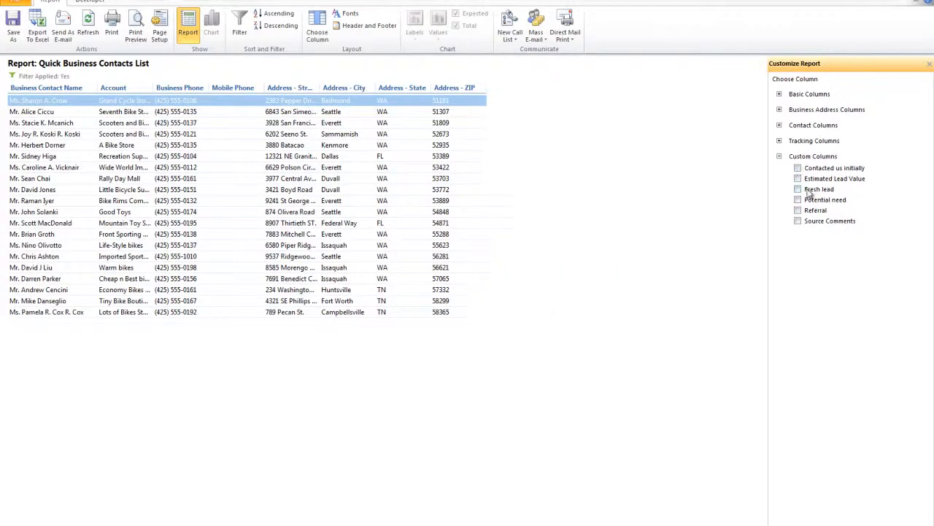
Move the Mobile Phone column to the end of the report, after Address - ZIP
{"action": "mouse_move", "coordinate": [251, 87]}
{"action": "left_mouse_down"}
{"action": "mouse_move", "coordinate": [227, 86]}
{"action": "mouse_move", "coordinate": [238, 84]}
{"action": "left_mouse_up"}
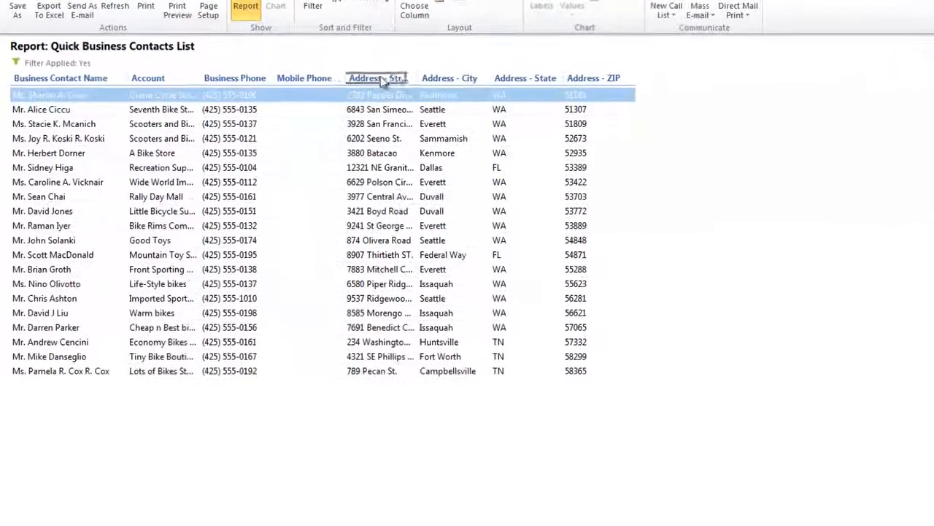
{"action": "left_click_drag", "start_coordinate": [318, 79], "coordinate": [402, 83]}
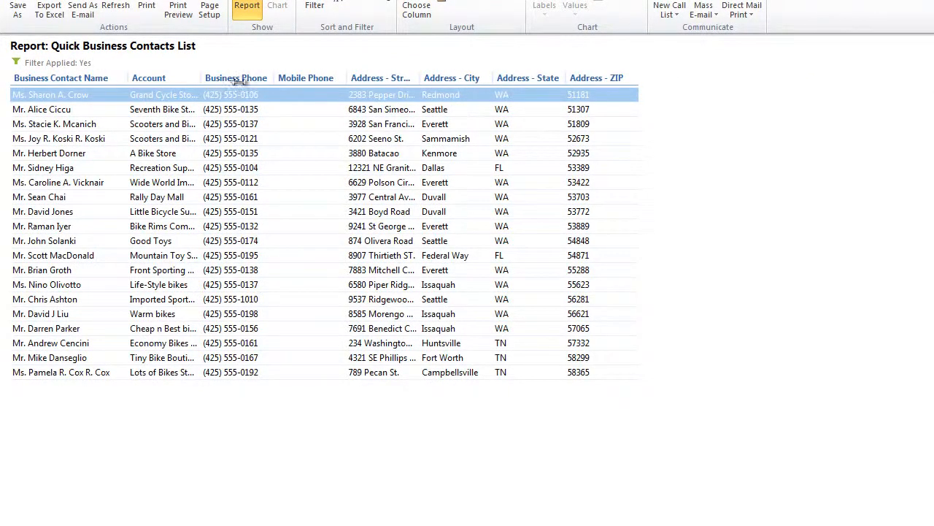
{"action": "left_click_drag", "start_coordinate": [288, 79], "coordinate": [637, 78]}
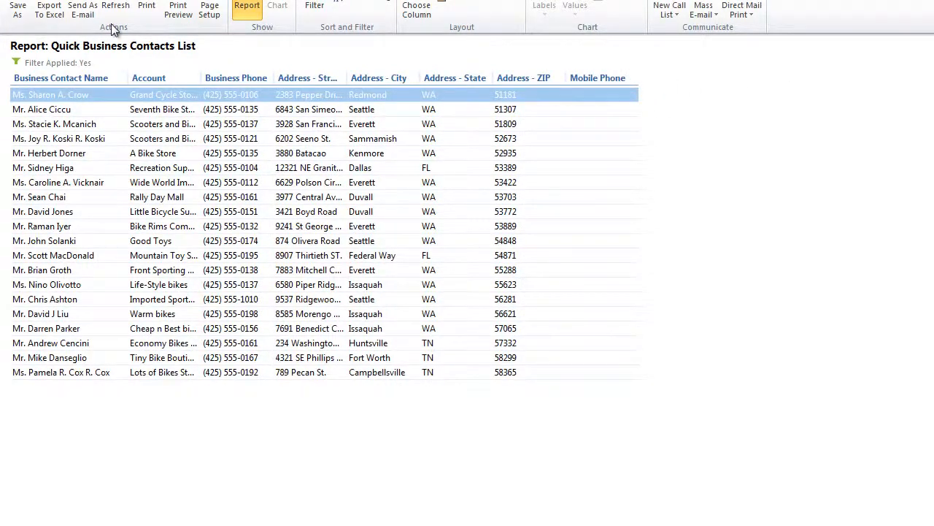
Export the report to Excel, look over the resulting sheet, and close the workbook without saving it
{"action": "left_click", "coordinate": [48, 10]}
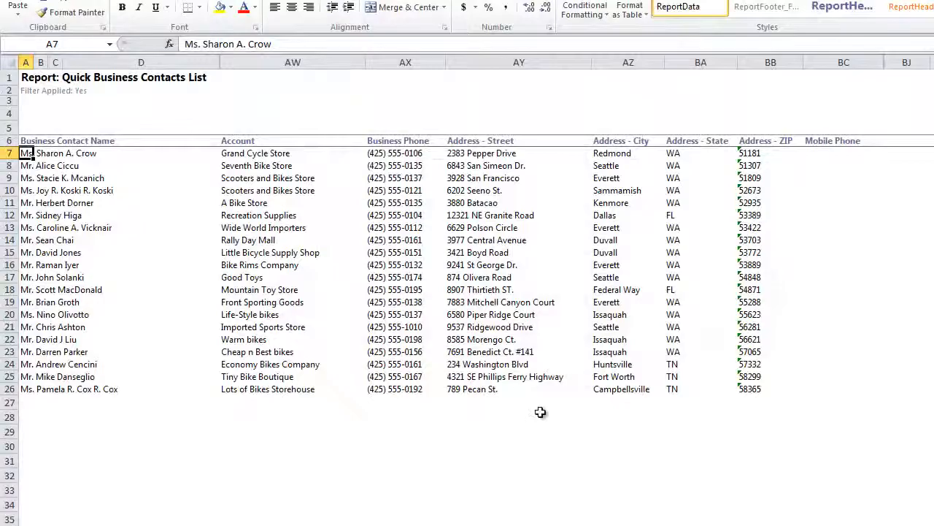
{"action": "scroll", "coordinate": [538, 417], "scroll_direction": "down", "scroll_amount": 6}
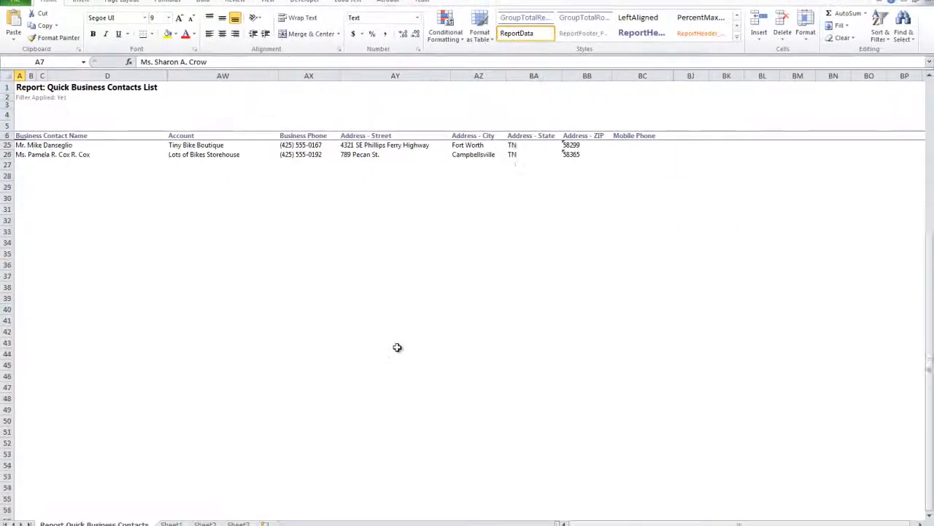
{"action": "scroll", "coordinate": [397, 347], "scroll_direction": "up", "scroll_amount": 6}
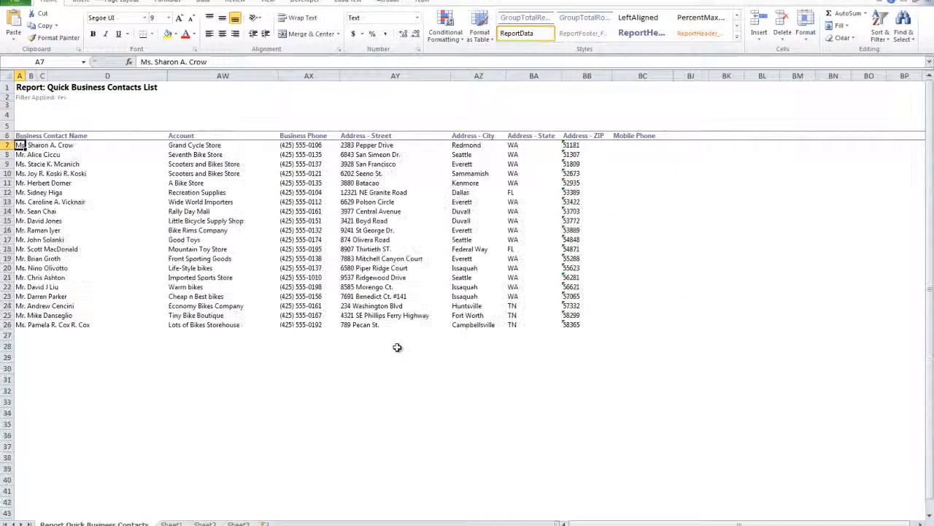
{"action": "left_click", "coordinate": [928, 1]}
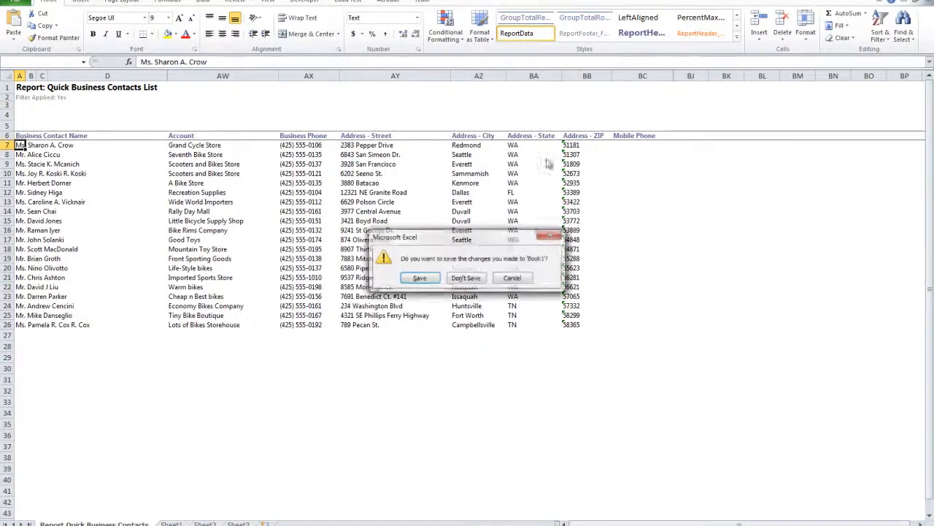
{"action": "left_click", "coordinate": [467, 278]}
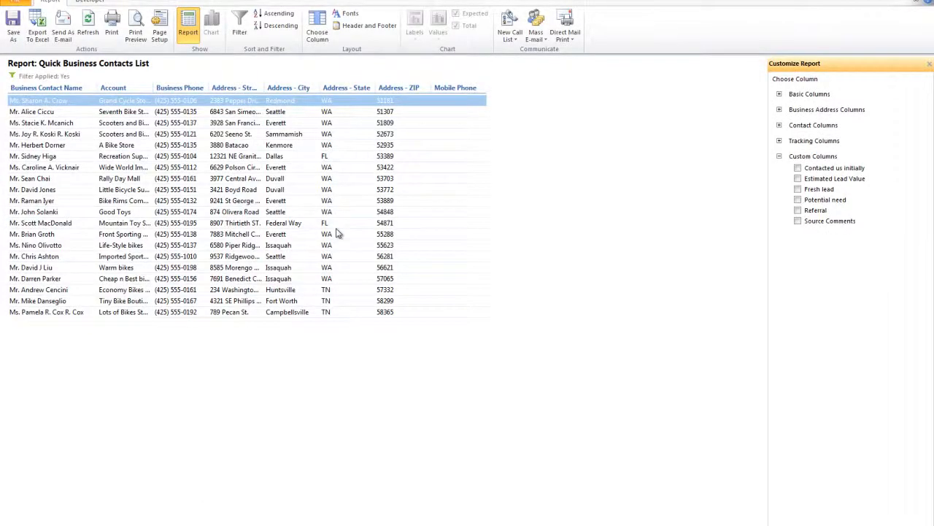
Open the contact record of the Good Toys account from the report, examine its detail fields, and close it
{"action": "left_click", "coordinate": [41, 258]}
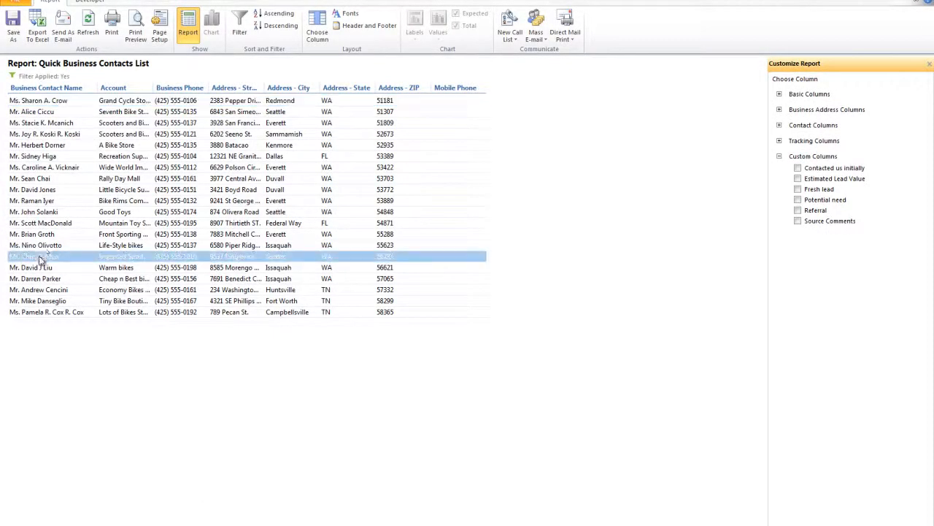
{"action": "left_click", "coordinate": [27, 213]}
{"action": "double_click", "coordinate": [37, 212]}
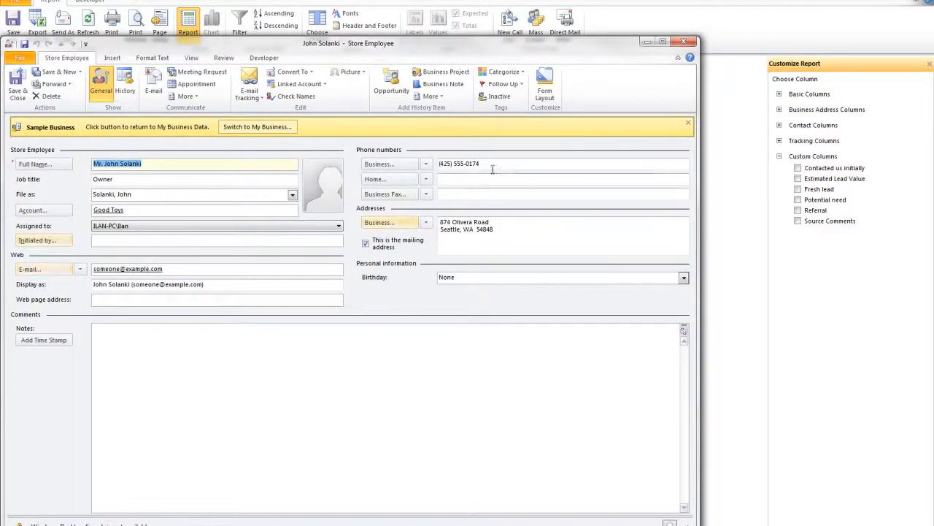
{"action": "left_click", "coordinate": [492, 166]}
{"action": "left_click", "coordinate": [147, 243]}
{"action": "left_click", "coordinate": [134, 212]}
{"action": "left_click", "coordinate": [137, 196]}
{"action": "left_click", "coordinate": [156, 168]}
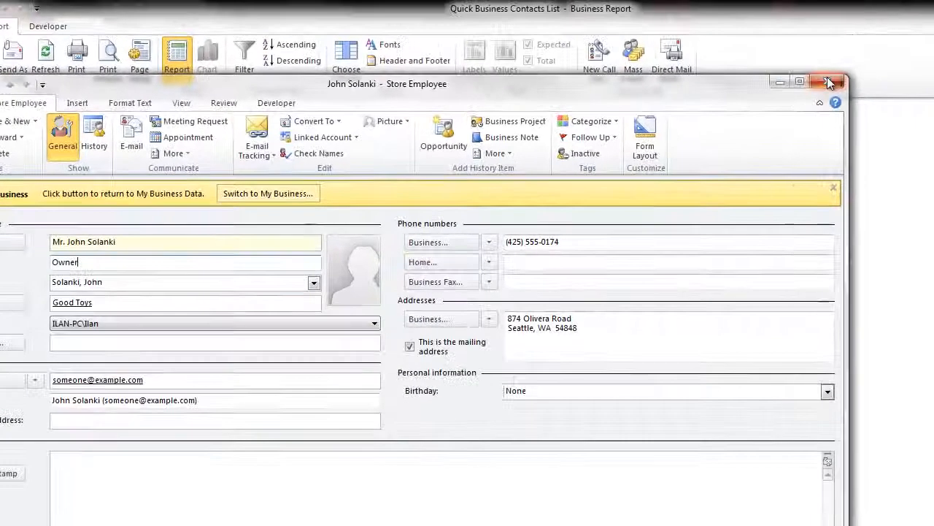
{"action": "left_click", "coordinate": [775, 66]}
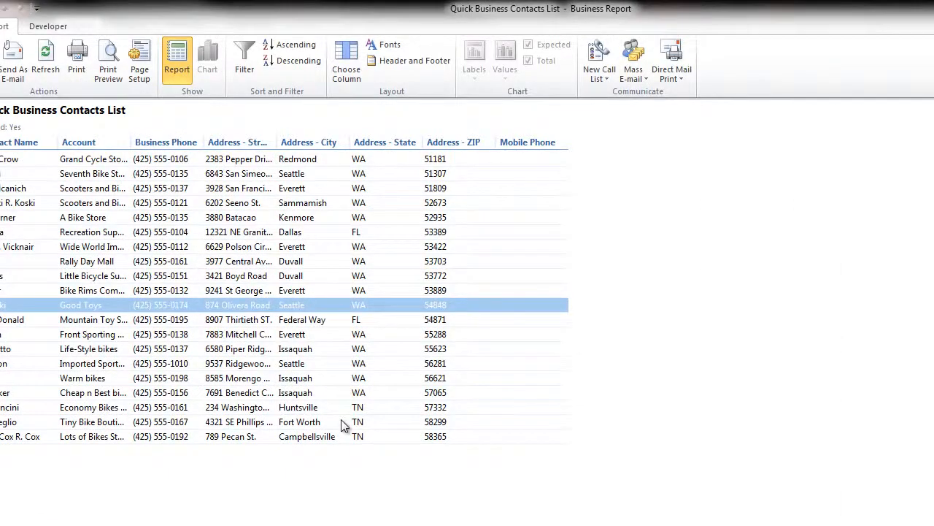
Look through the contact rows of the ZIP-filtered report, checking their accounts, cities and states
{"action": "left_click", "coordinate": [187, 406]}
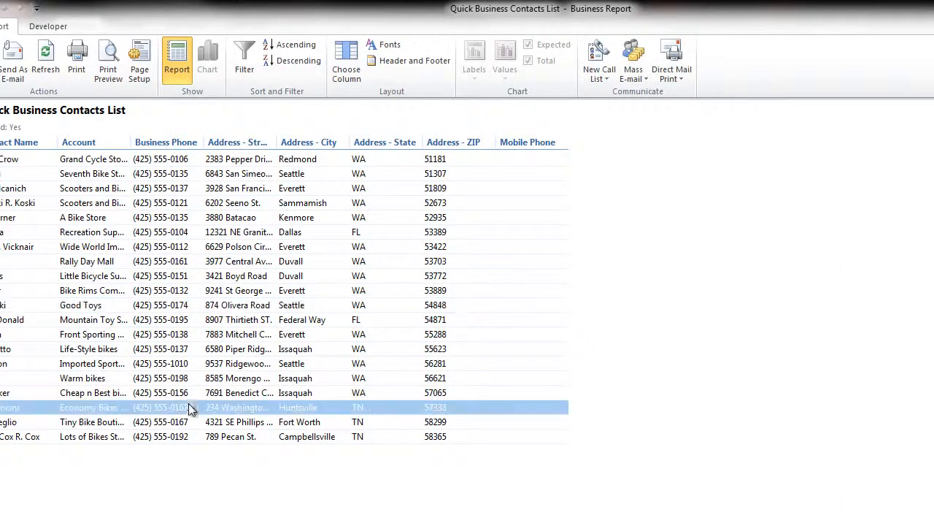
{"action": "left_click", "coordinate": [95, 437]}
{"action": "left_click", "coordinate": [109, 351]}
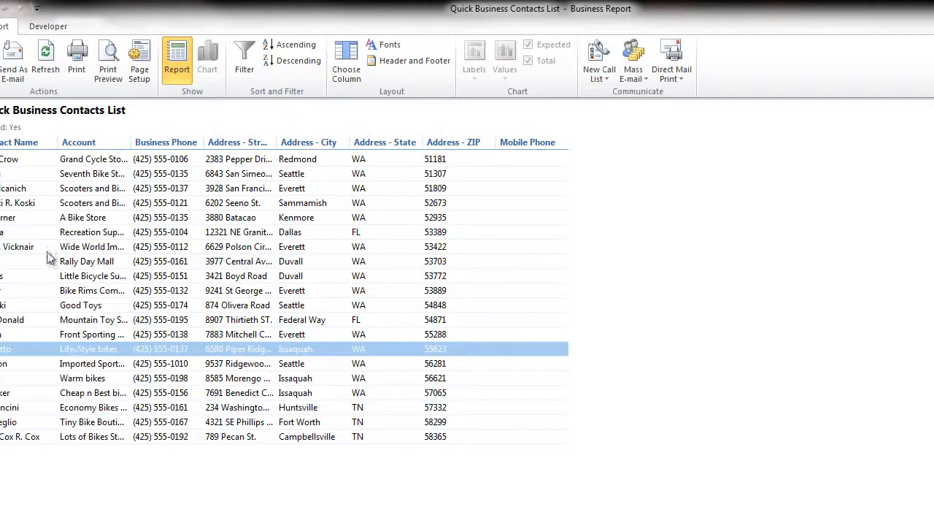
{"action": "left_click", "coordinate": [52, 248]}
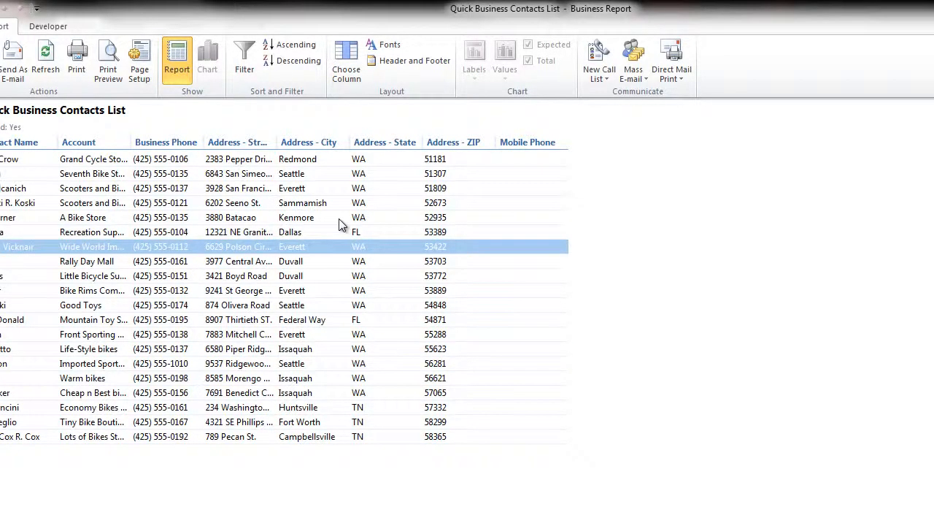
{"action": "left_click", "coordinate": [349, 438]}
{"action": "left_click", "coordinate": [338, 423]}
{"action": "left_click", "coordinate": [314, 407]}
{"action": "left_click", "coordinate": [301, 392]}
{"action": "left_click", "coordinate": [289, 378]}
{"action": "left_click", "coordinate": [288, 364]}
{"action": "left_click", "coordinate": [285, 349]}
{"action": "left_click", "coordinate": [282, 334]}
{"action": "left_click", "coordinate": [282, 320]}
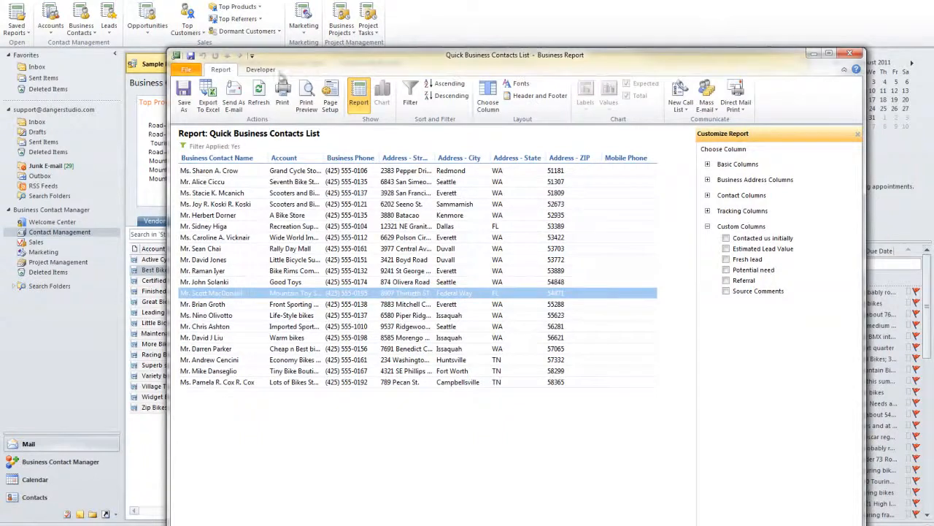
Close the report and look through the available report types, from accounts, contacts and leads to marketing, business projects and project tasks
{"action": "left_click", "coordinate": [857, 56]}
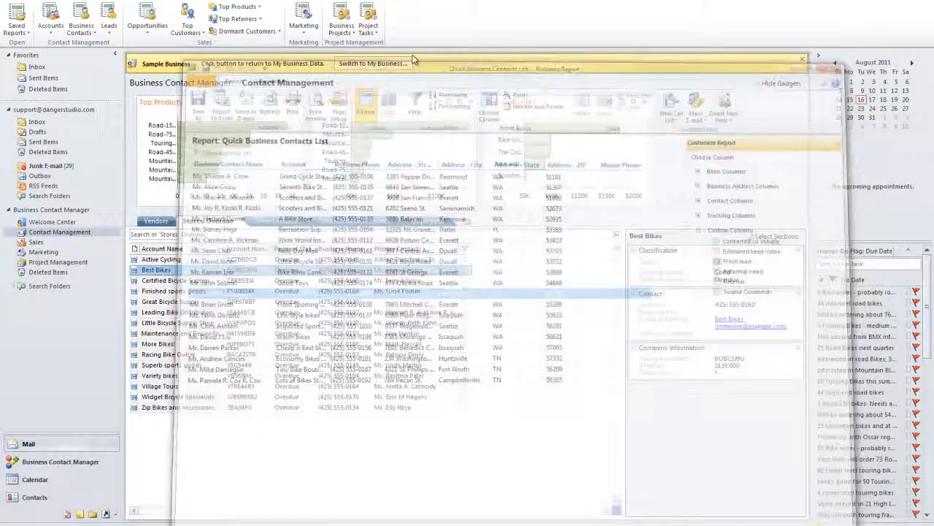
{"action": "left_click", "coordinate": [51, 22]}
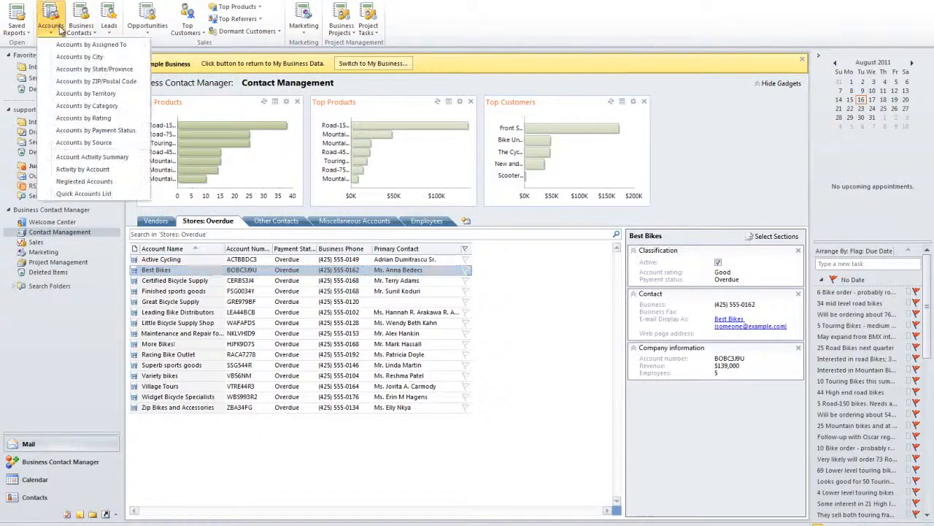
{"action": "left_click", "coordinate": [81, 28]}
{"action": "left_click", "coordinate": [108, 22]}
{"action": "left_click", "coordinate": [147, 22]}
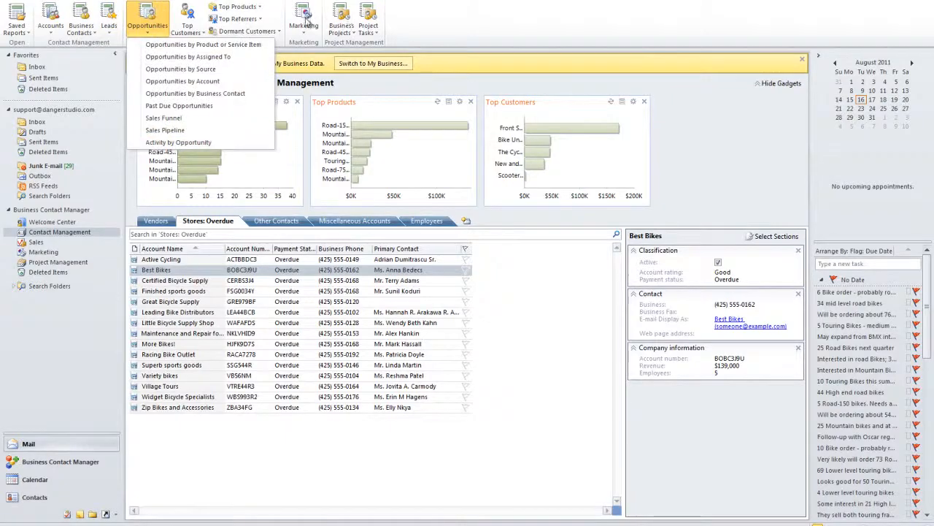
{"action": "left_click", "coordinate": [304, 22]}
{"action": "left_click", "coordinate": [341, 21]}
{"action": "left_click", "coordinate": [368, 23]}
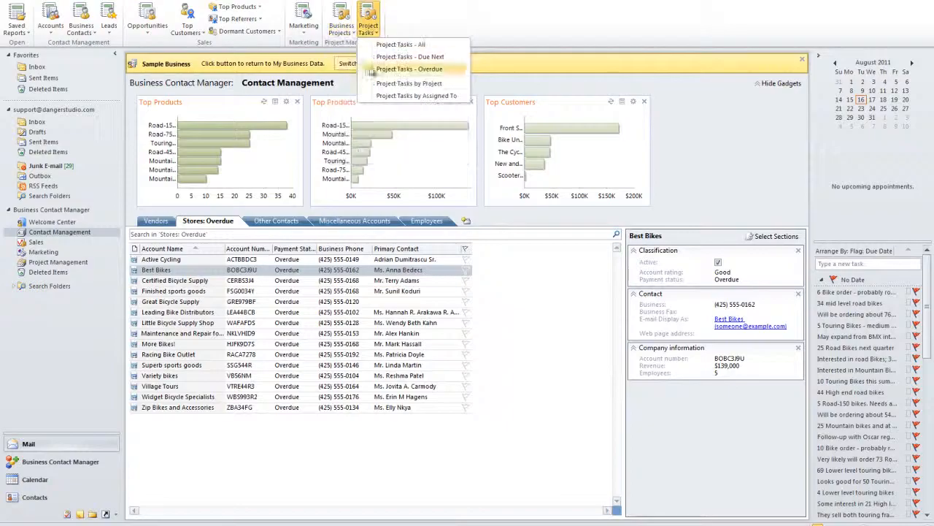
Review the saved reports categories and the available account, business contact, lead and opportunity reports
{"action": "left_click", "coordinate": [50, 22]}
{"action": "left_click", "coordinate": [81, 27]}
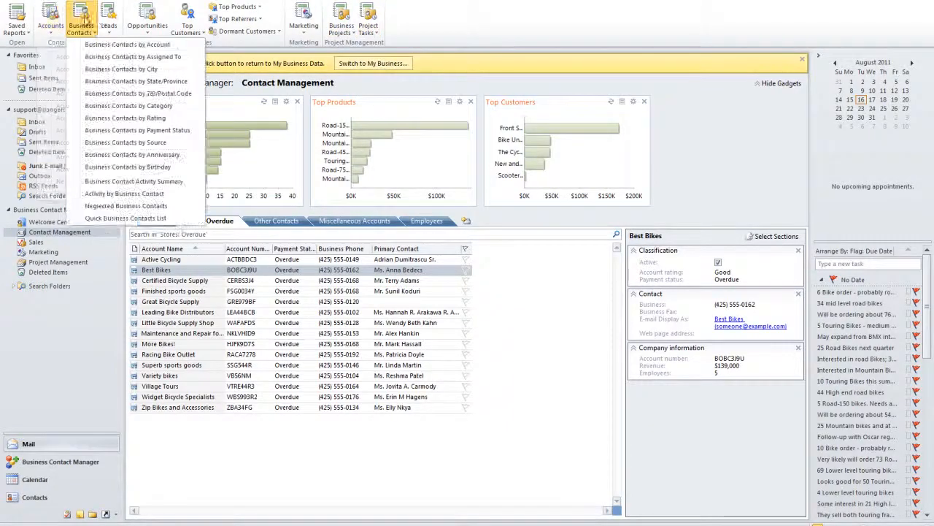
{"action": "left_click", "coordinate": [109, 22]}
{"action": "left_click", "coordinate": [148, 22]}
{"action": "left_click", "coordinate": [110, 24]}
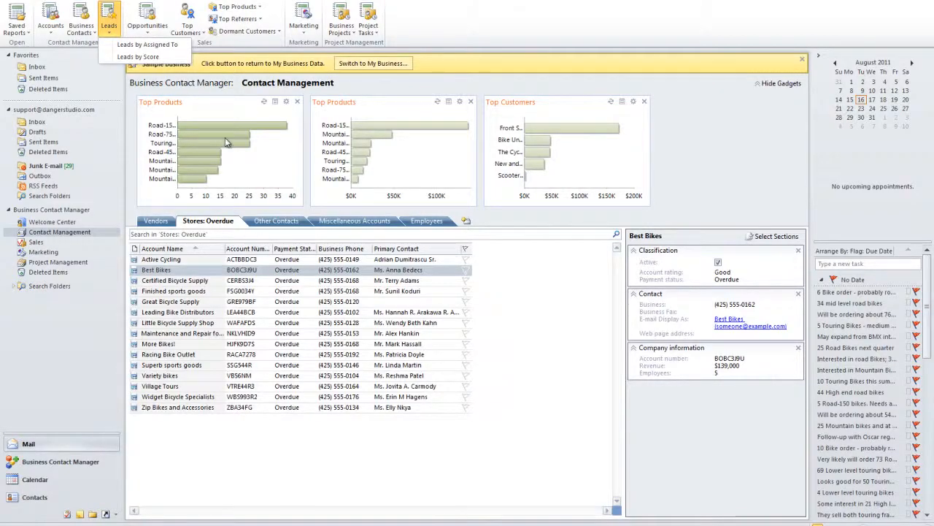
{"action": "left_click", "coordinate": [173, 5]}
{"action": "left_click", "coordinate": [16, 22]}
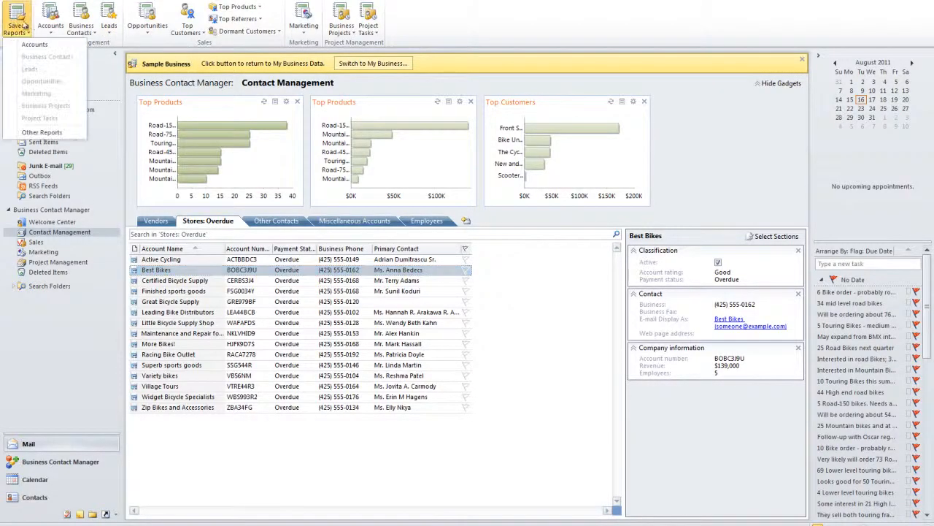
{"action": "left_click", "coordinate": [51, 22]}
{"action": "left_click", "coordinate": [81, 22]}
{"action": "left_click", "coordinate": [108, 23]}
{"action": "left_click", "coordinate": [151, 25]}
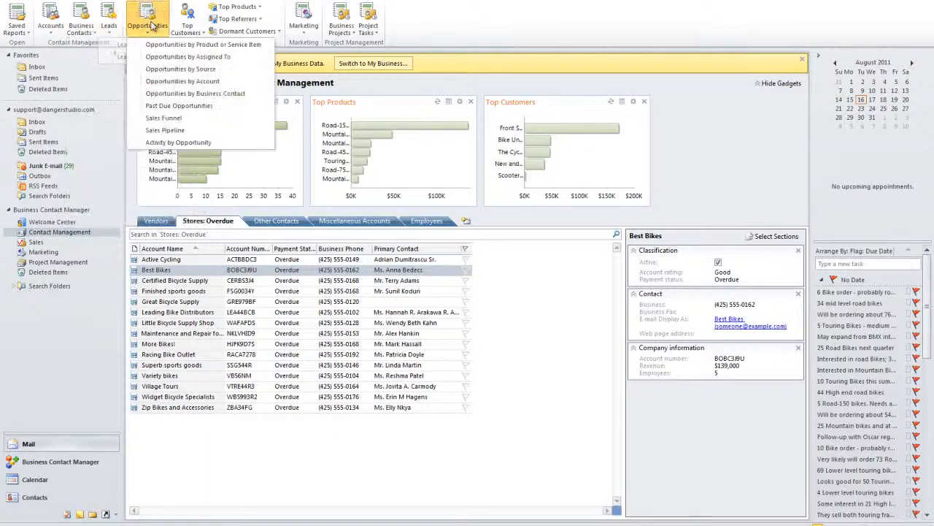
{"action": "left_click", "coordinate": [181, 26]}
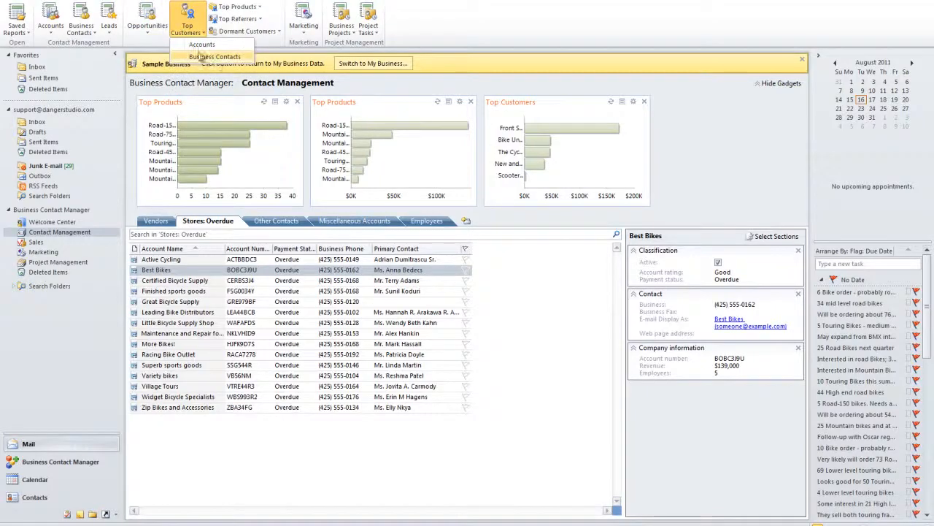
{"action": "left_click", "coordinate": [151, 31]}
{"action": "left_click", "coordinate": [74, 30]}
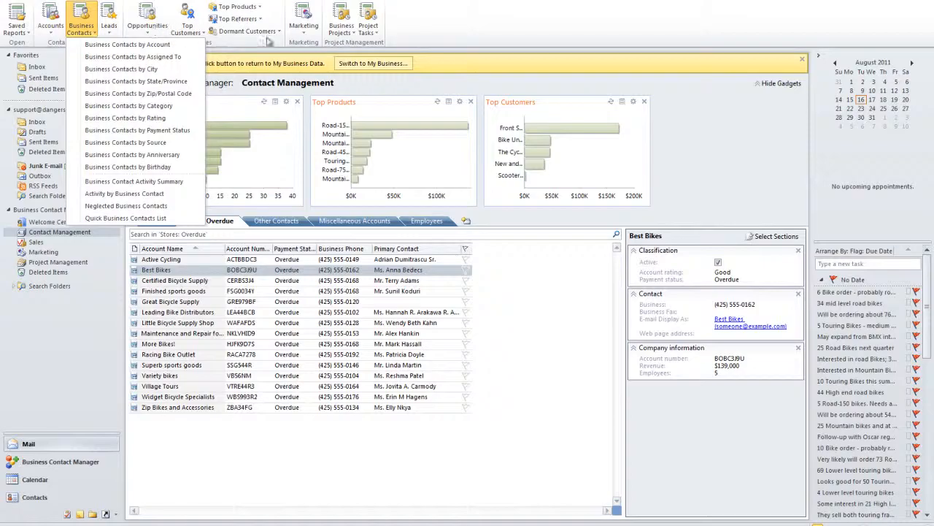
Open the saved accounts report Vendors by City
{"action": "left_click", "coordinate": [17, 32]}
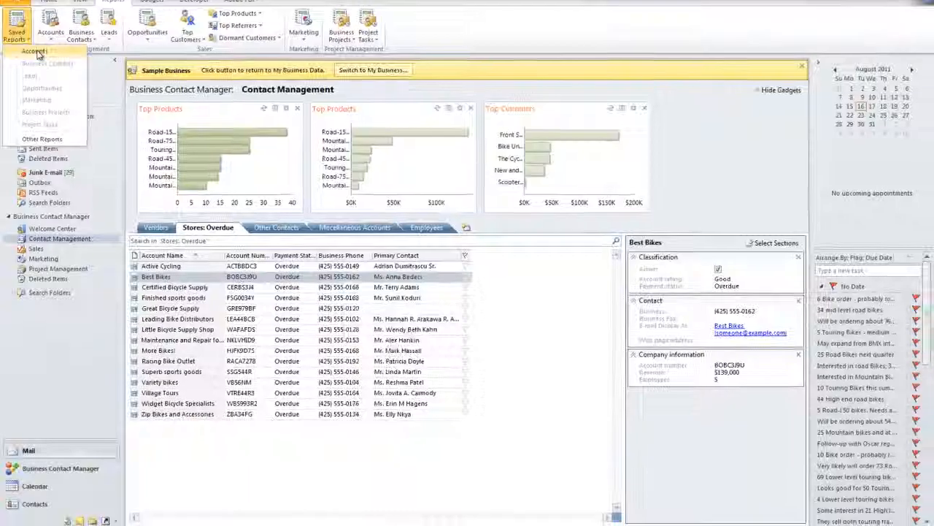
{"action": "left_click", "coordinate": [45, 90]}
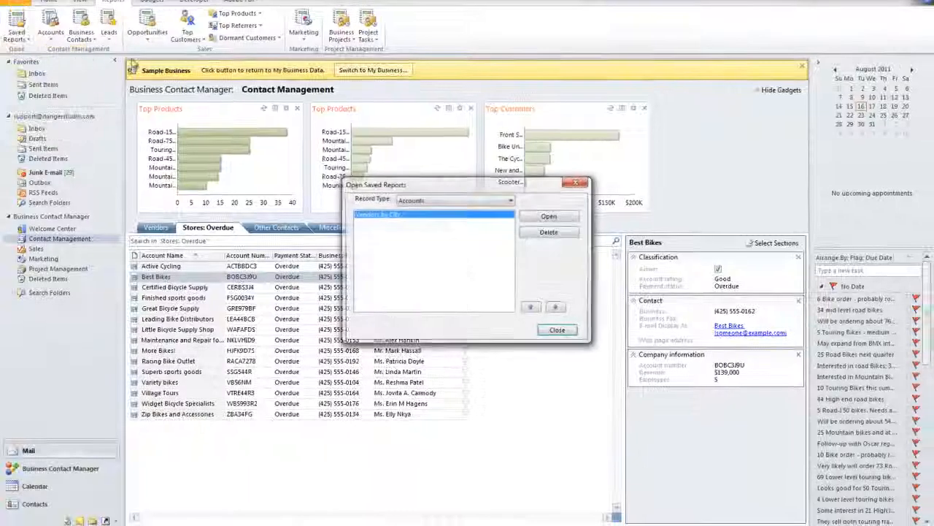
{"action": "double_click", "coordinate": [380, 215]}
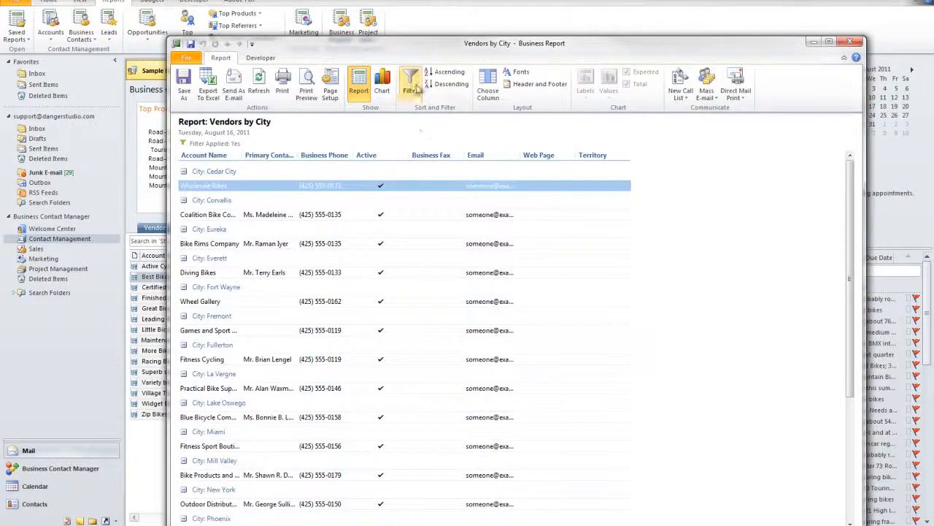
Examine the report's account filter, including its simple criteria, territory options and the list of matching accounts, and cancel without changing it
{"action": "left_click", "coordinate": [410, 82]}
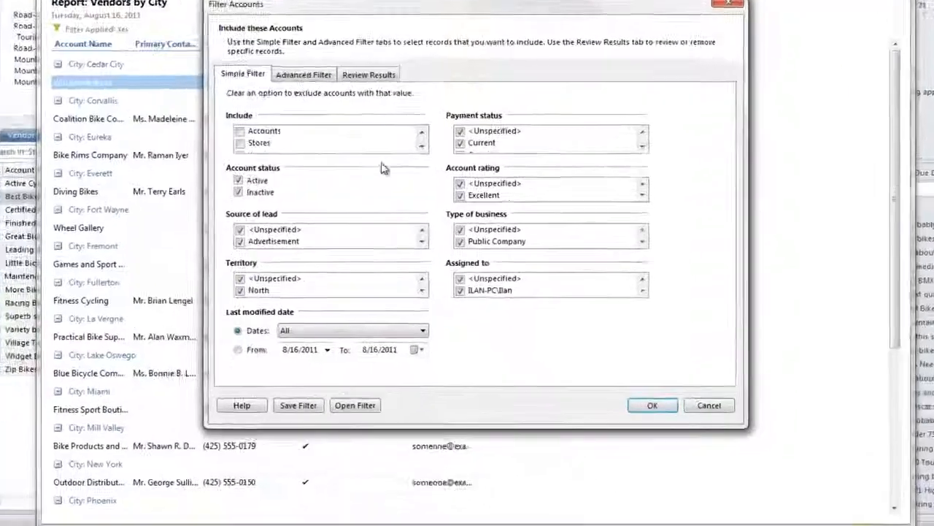
{"action": "left_click", "coordinate": [286, 52]}
{"action": "left_click", "coordinate": [226, 52]}
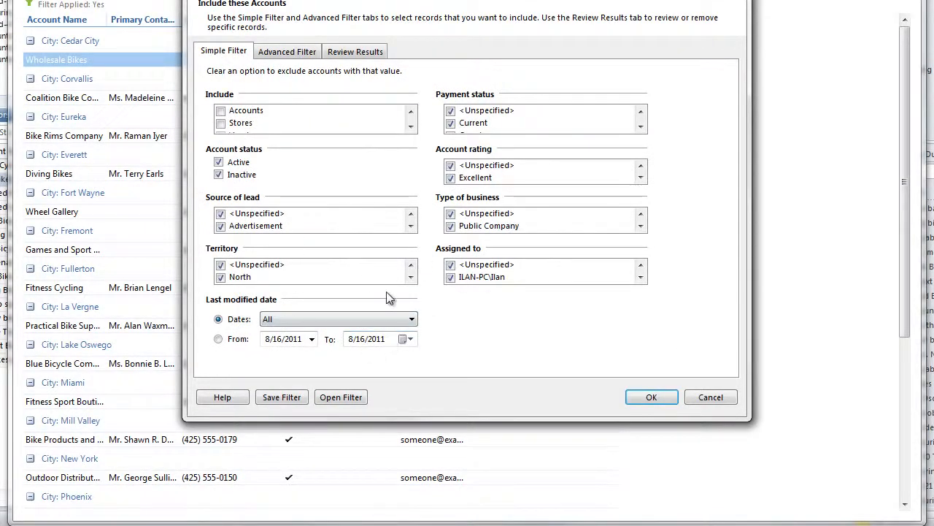
{"action": "left_click", "coordinate": [410, 277]}
{"action": "left_click", "coordinate": [411, 279]}
{"action": "left_click", "coordinate": [411, 278]}
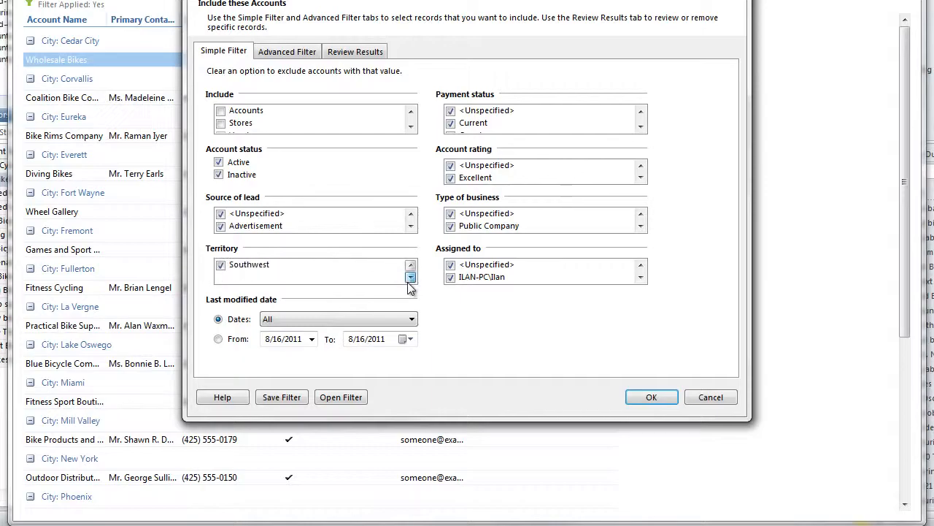
{"action": "left_click", "coordinate": [342, 55]}
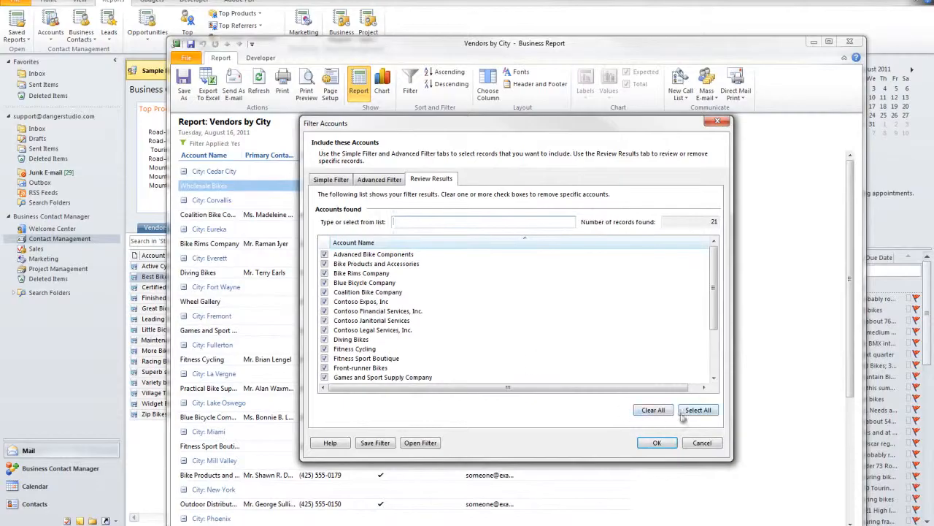
{"action": "left_click", "coordinate": [699, 443]}
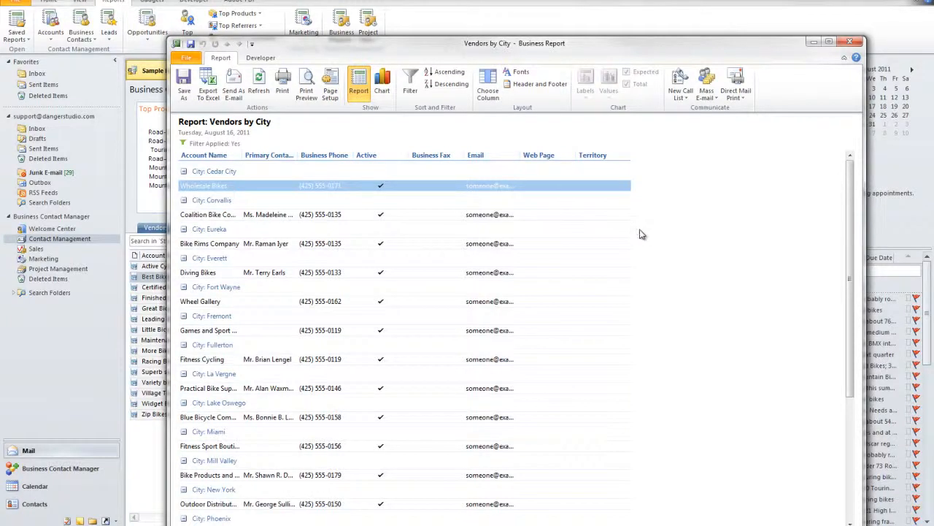
Look through the vendors grouped by city in the report and close it
{"action": "scroll", "coordinate": [496, 354], "scroll_direction": "down", "scroll_amount": 5}
{"action": "scroll", "coordinate": [496, 355], "scroll_direction": "up", "scroll_amount": 5}
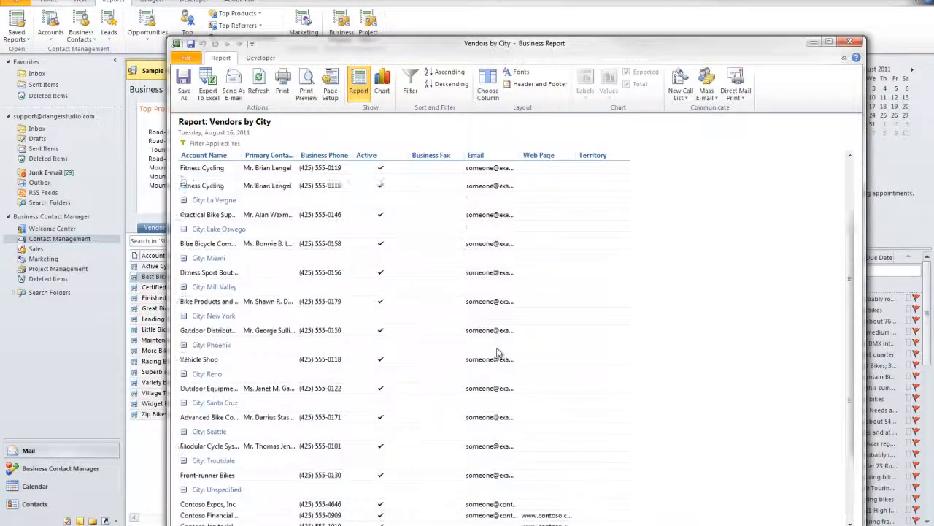
{"action": "left_click", "coordinate": [850, 42]}
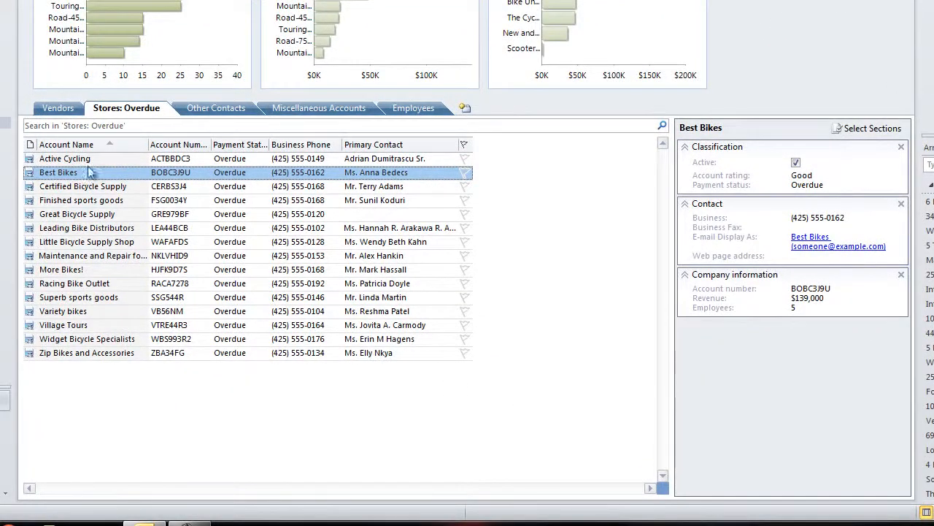
Show the Other Contacts list in the Contact Management workspace
{"action": "left_click", "coordinate": [66, 108]}
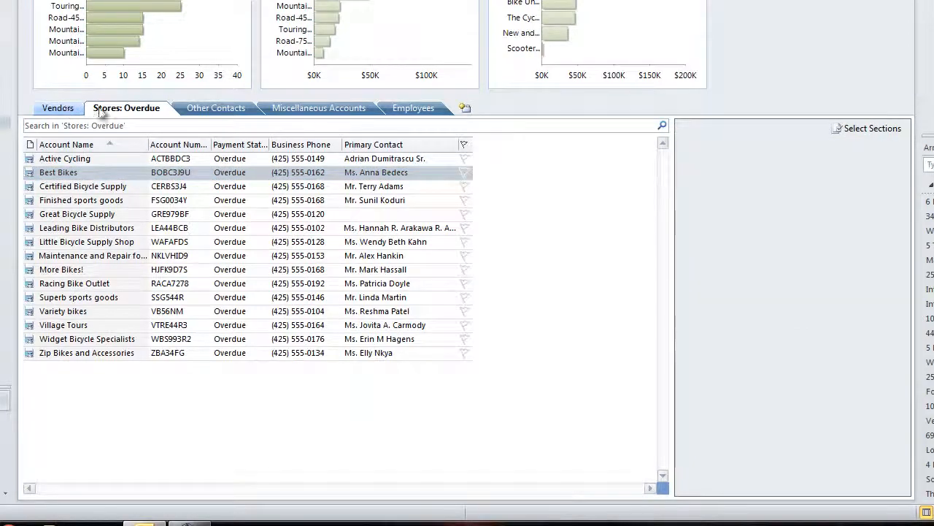
{"action": "left_click", "coordinate": [152, 110]}
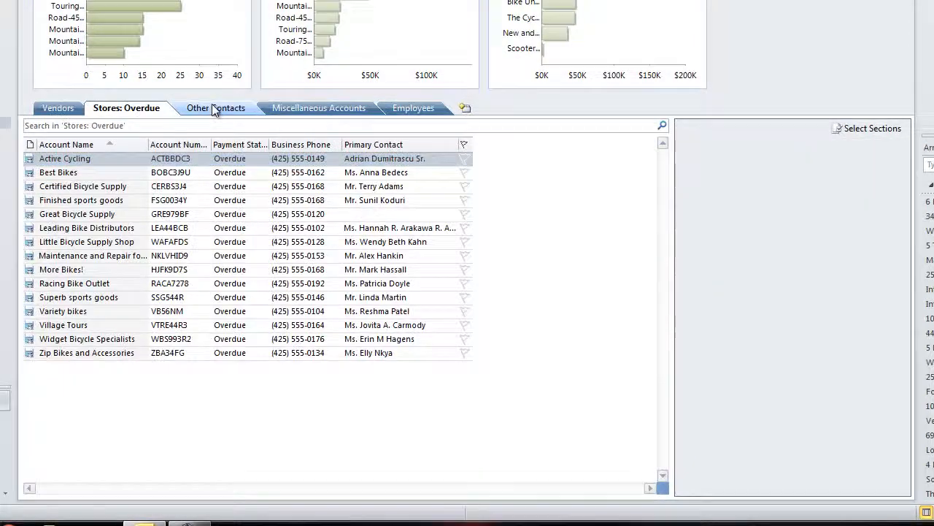
{"action": "left_click", "coordinate": [216, 108]}
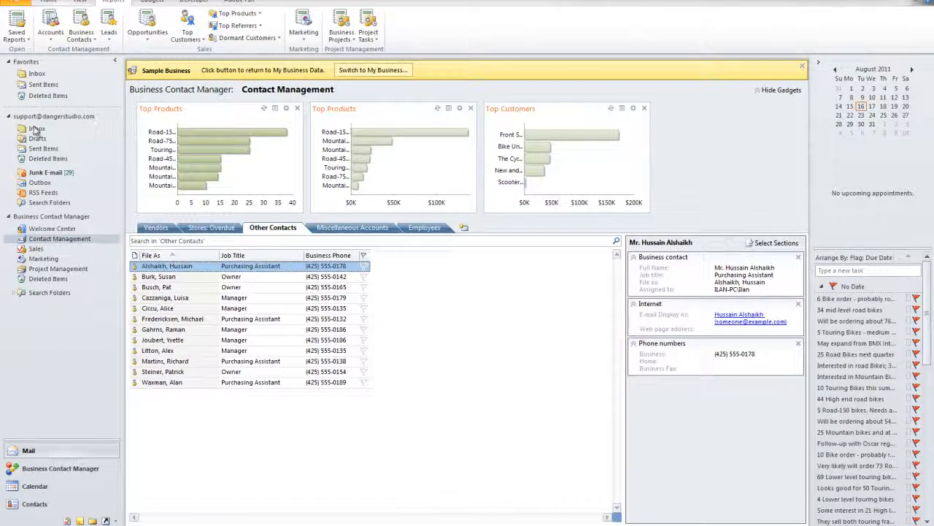
View the support mailbox's Inbox and return to the Contact Management workspace
{"action": "left_click", "coordinate": [35, 128]}
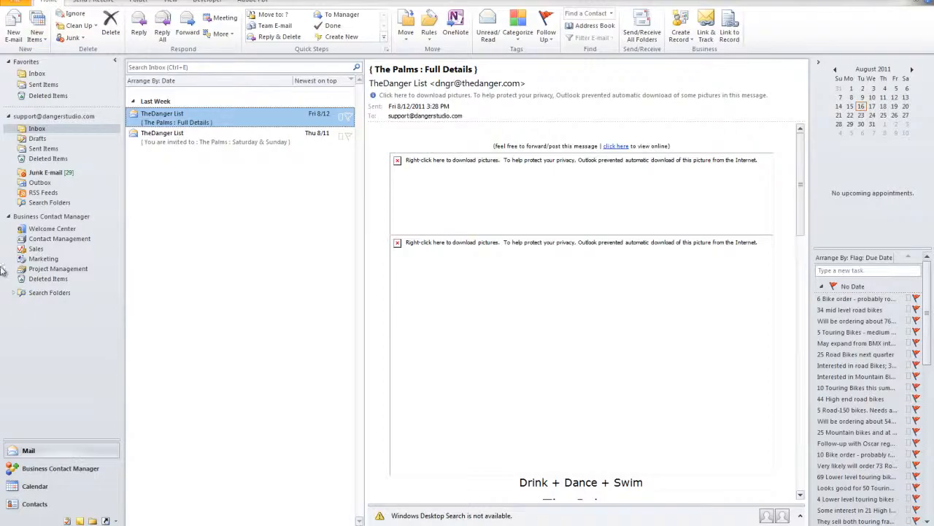
{"action": "left_click", "coordinate": [40, 241]}
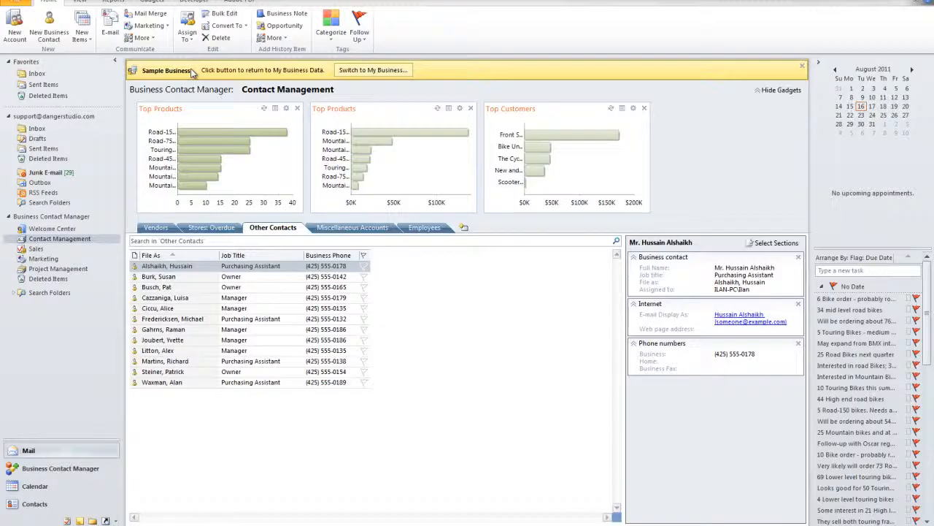
Look through the color categories for contacts and the types of new items that can be created
{"action": "left_click", "coordinate": [332, 35]}
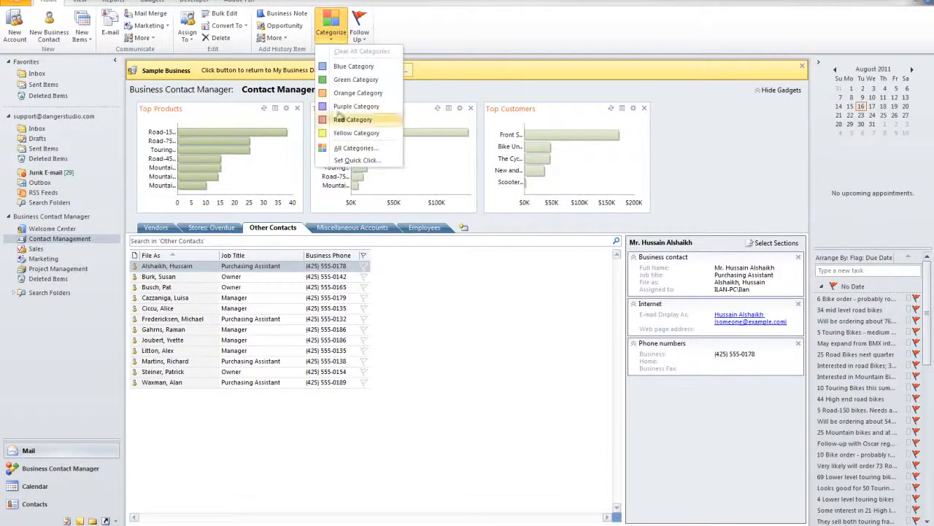
{"action": "left_click", "coordinate": [387, 41]}
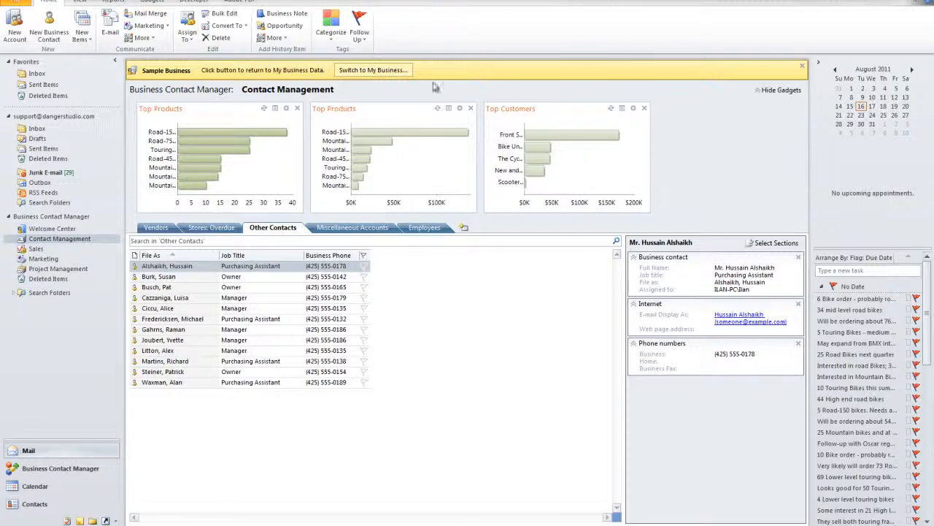
{"action": "left_click", "coordinate": [82, 32]}
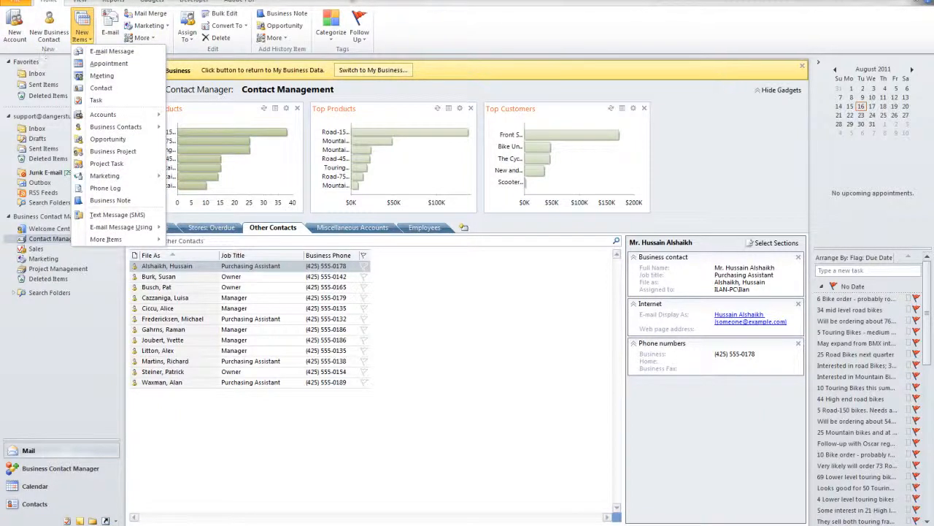
{"action": "left_click", "coordinate": [256, 43]}
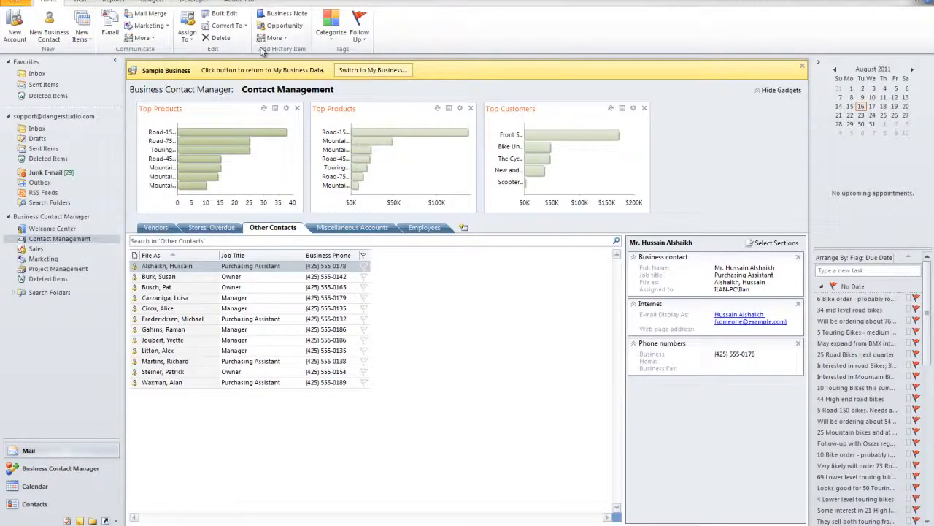